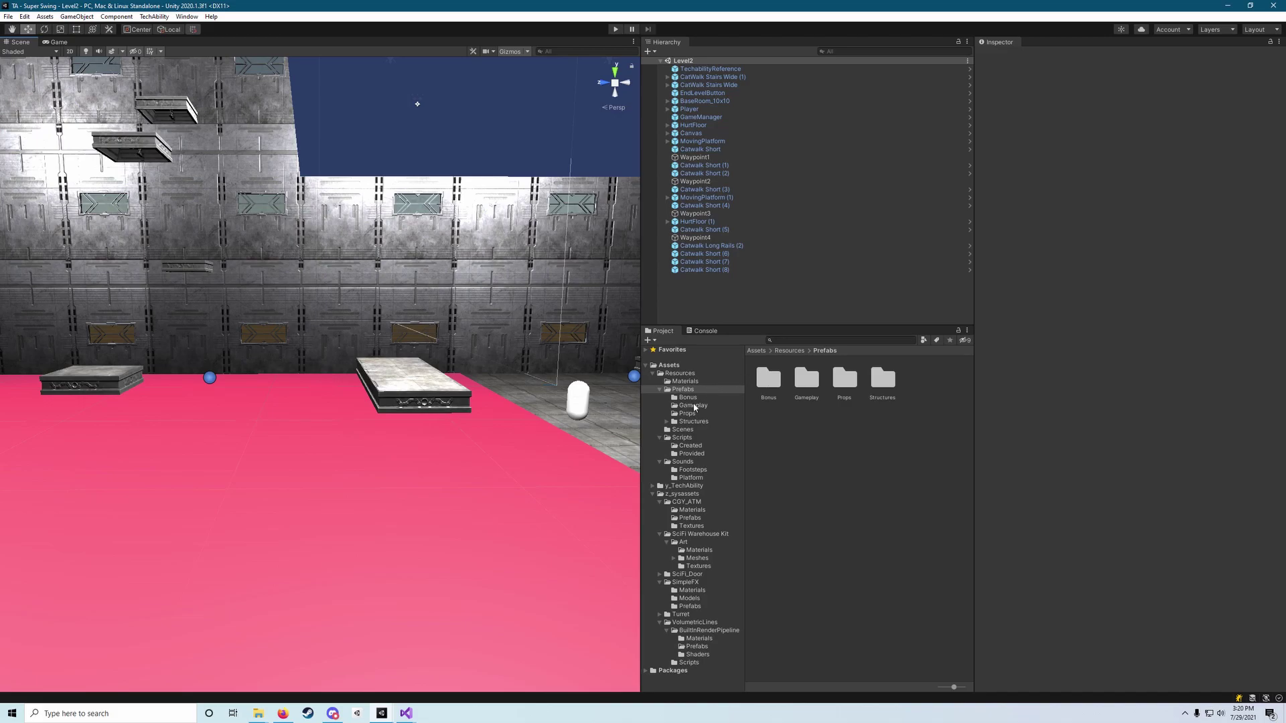
# - Open the MovingPlatform prefab from the Prefabs/Gameplay folder for editing
pyautogui.click(424, 393)
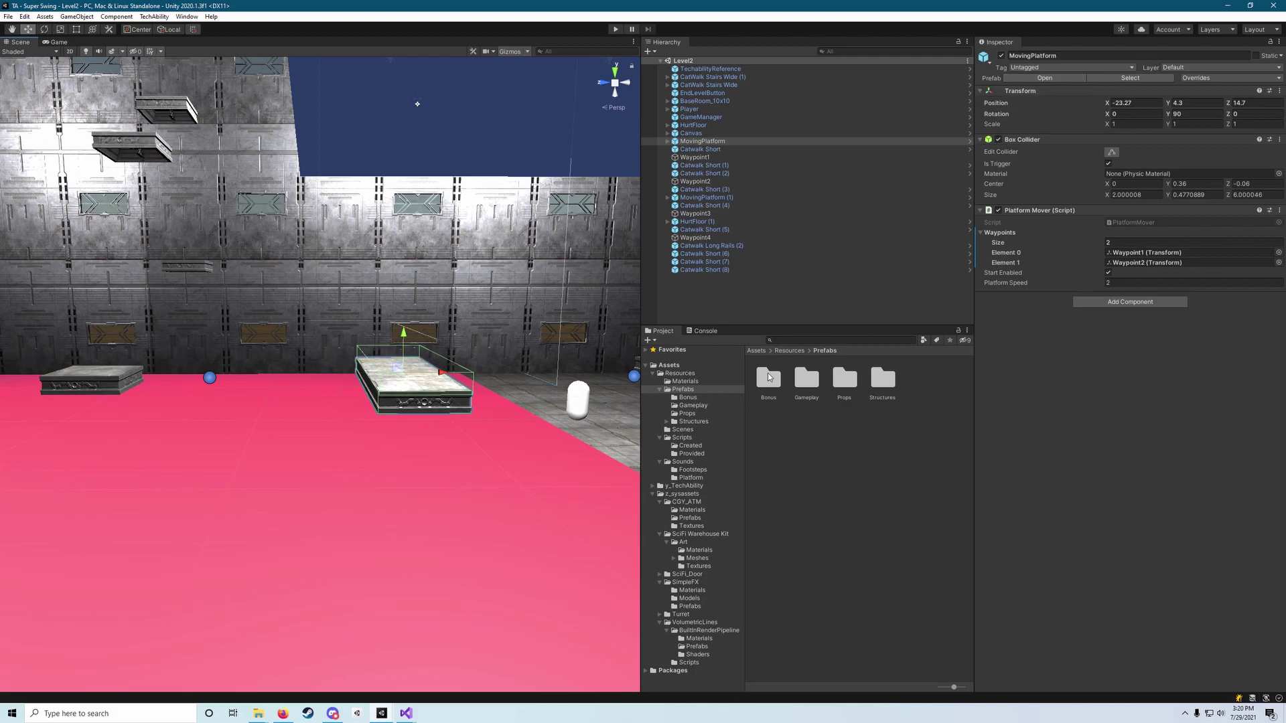
pyautogui.doubleClick(806, 380)
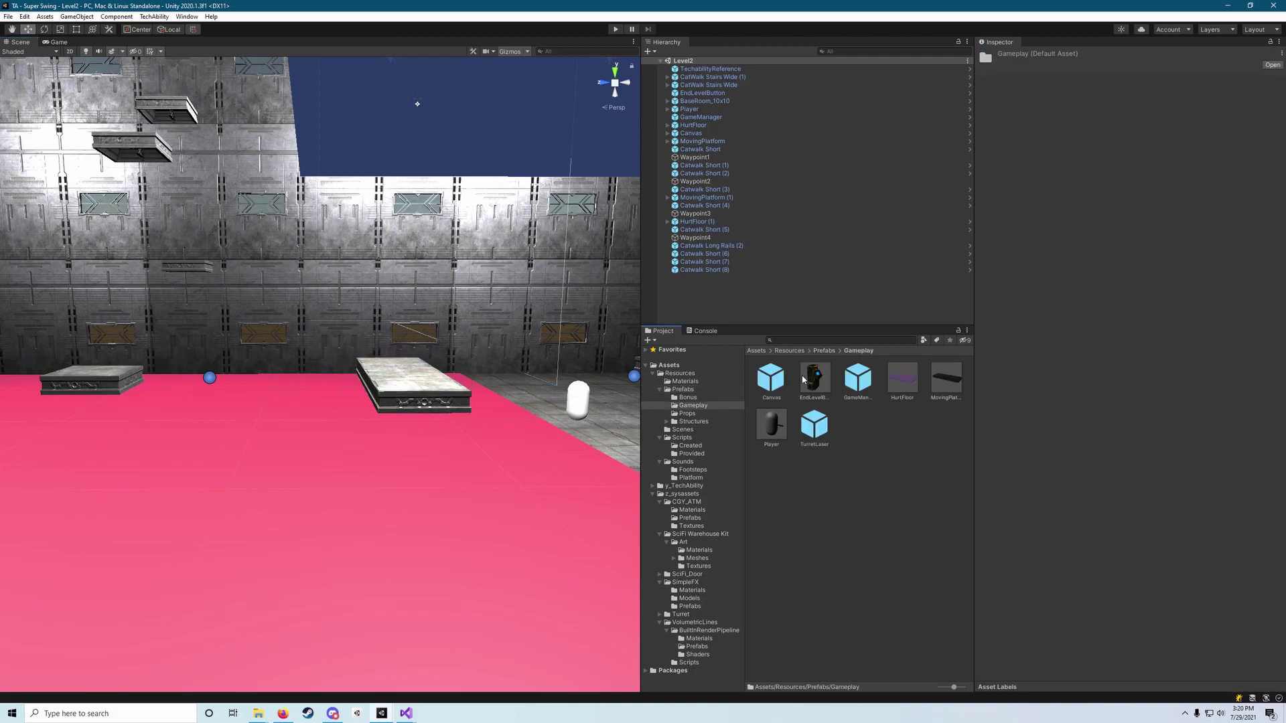
pyautogui.doubleClick(944, 379)
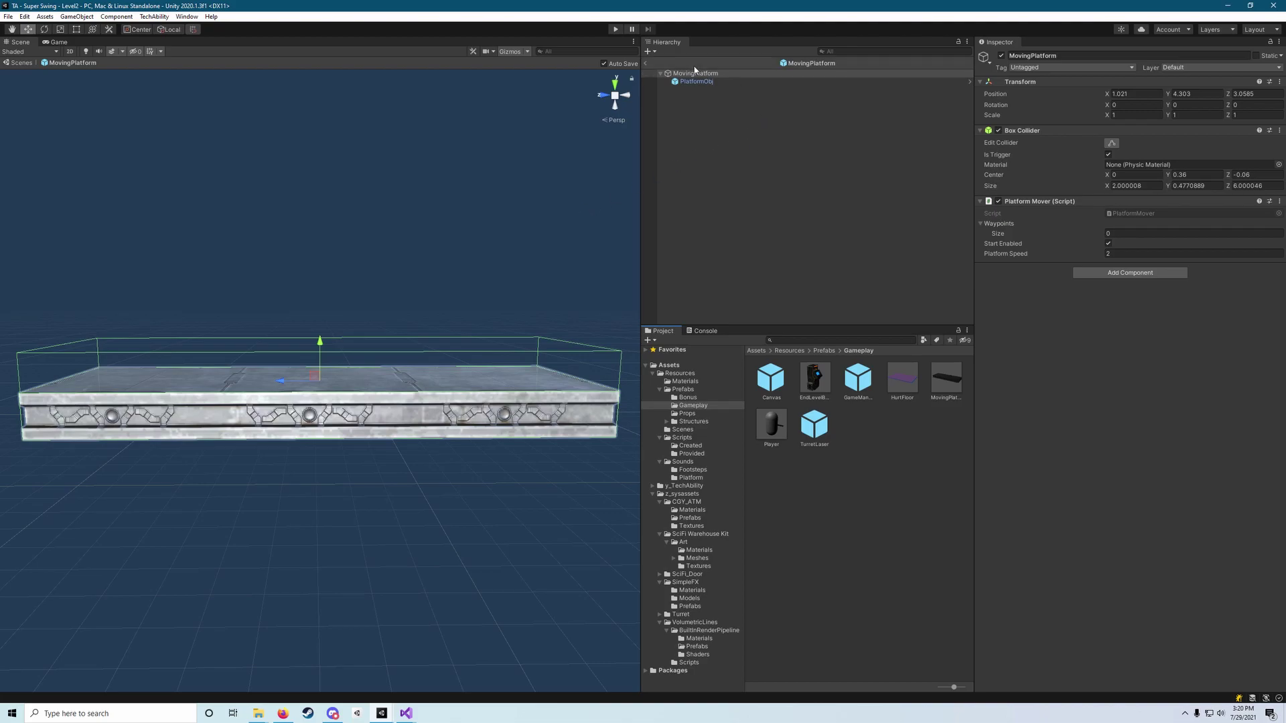
# - Add an Audio Source component to the MovingPlatform prefab
pyautogui.click(1129, 272)
pyautogui.write('Au')
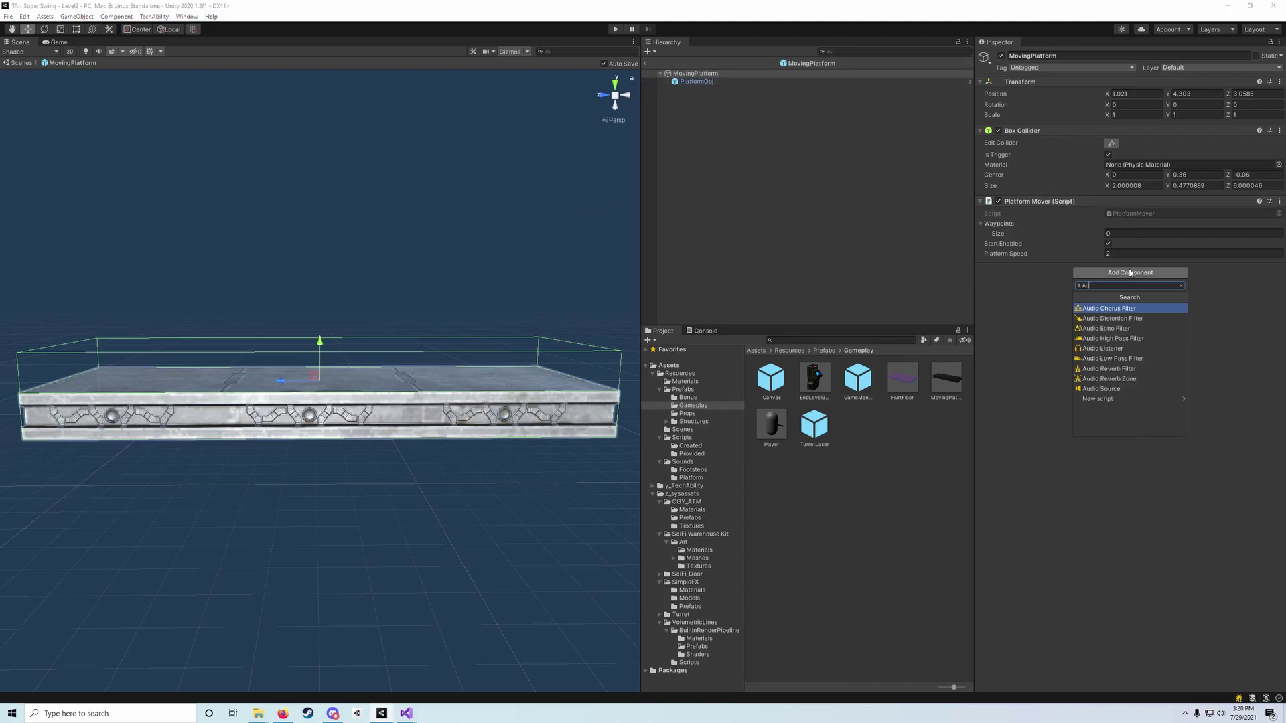
pyautogui.write('dio So')
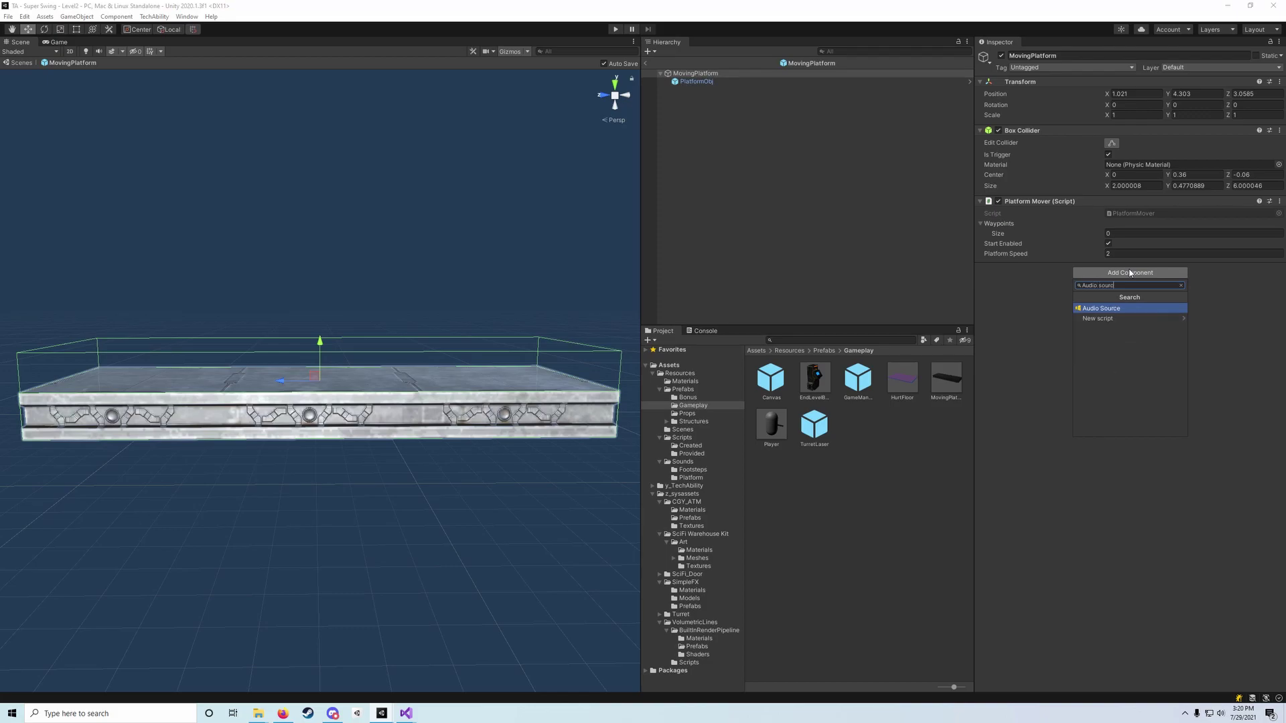
pyautogui.press('Return')
# - Turn off Play On Awake and turn on Loop for the platform's Audio Source
pyautogui.click(980, 268)
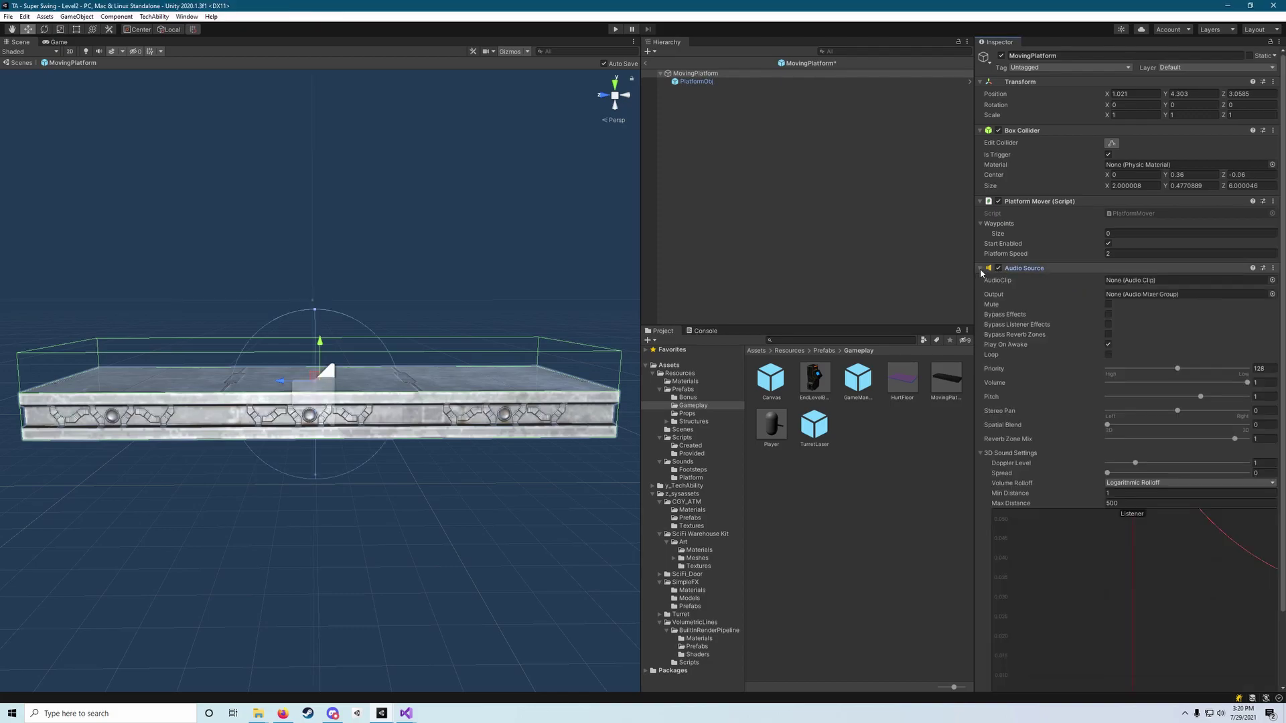
pyautogui.click(1108, 346)
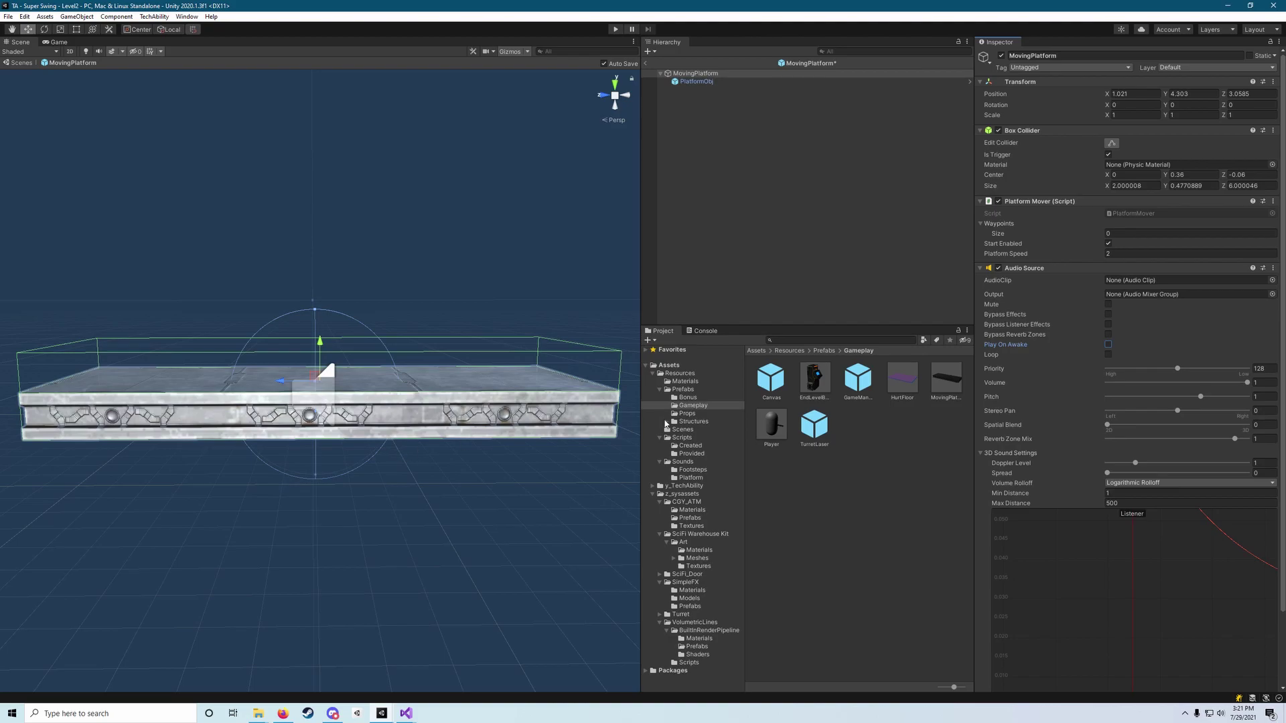
pyautogui.moveTo(535, 409); pyautogui.dragTo(865, 406, button='right')
pyautogui.press('a')
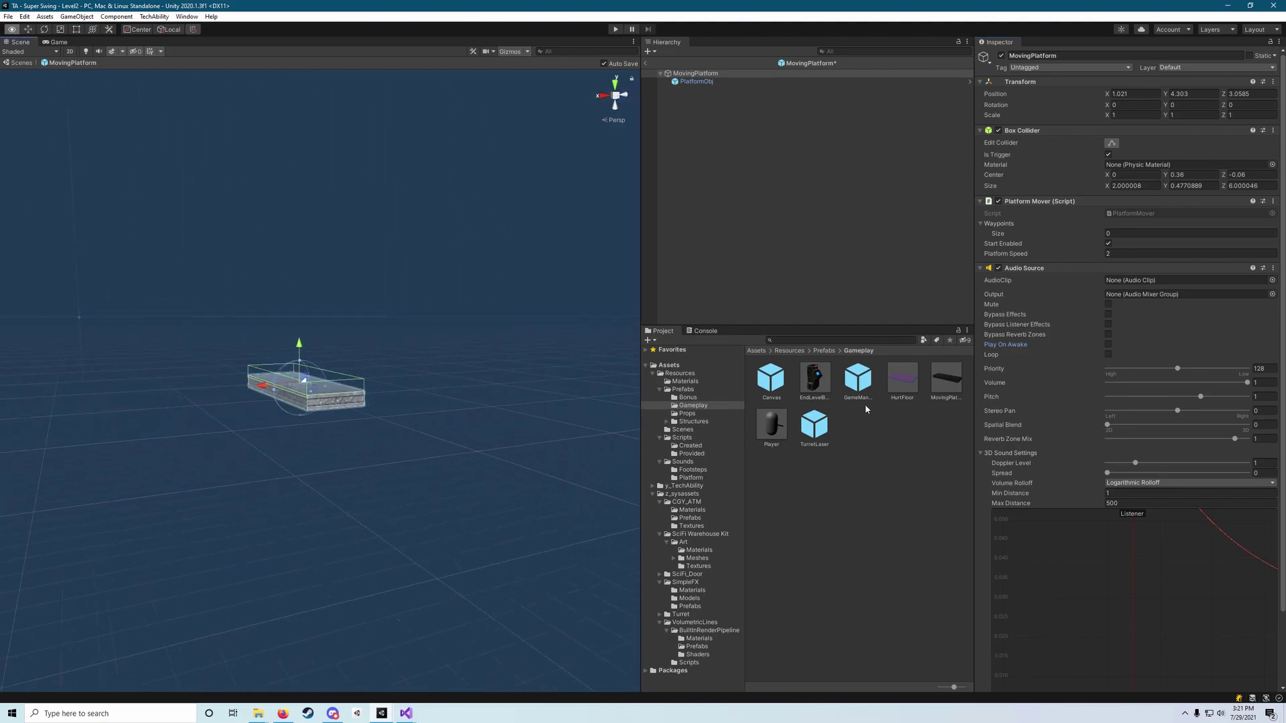
pyautogui.keyDown('alt'); pyautogui.moveTo(865, 409); pyautogui.dragTo(617, 412); pyautogui.keyUp('alt')
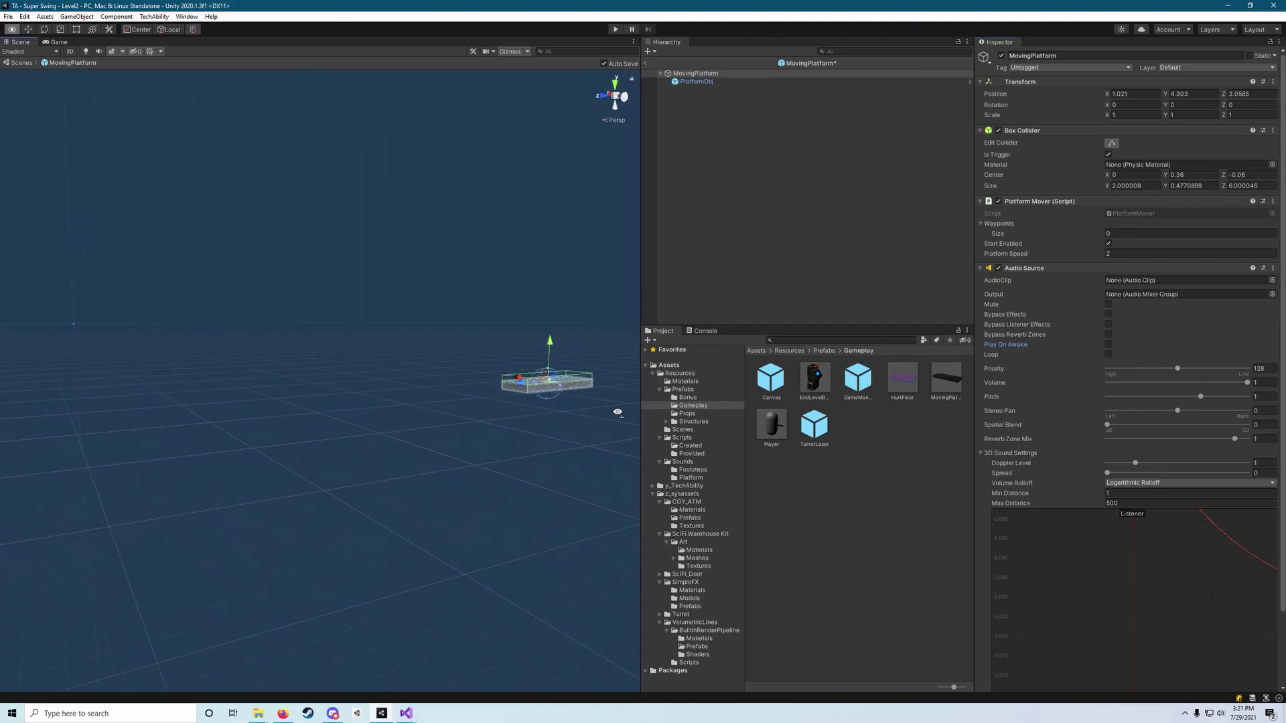
pyautogui.press('f')
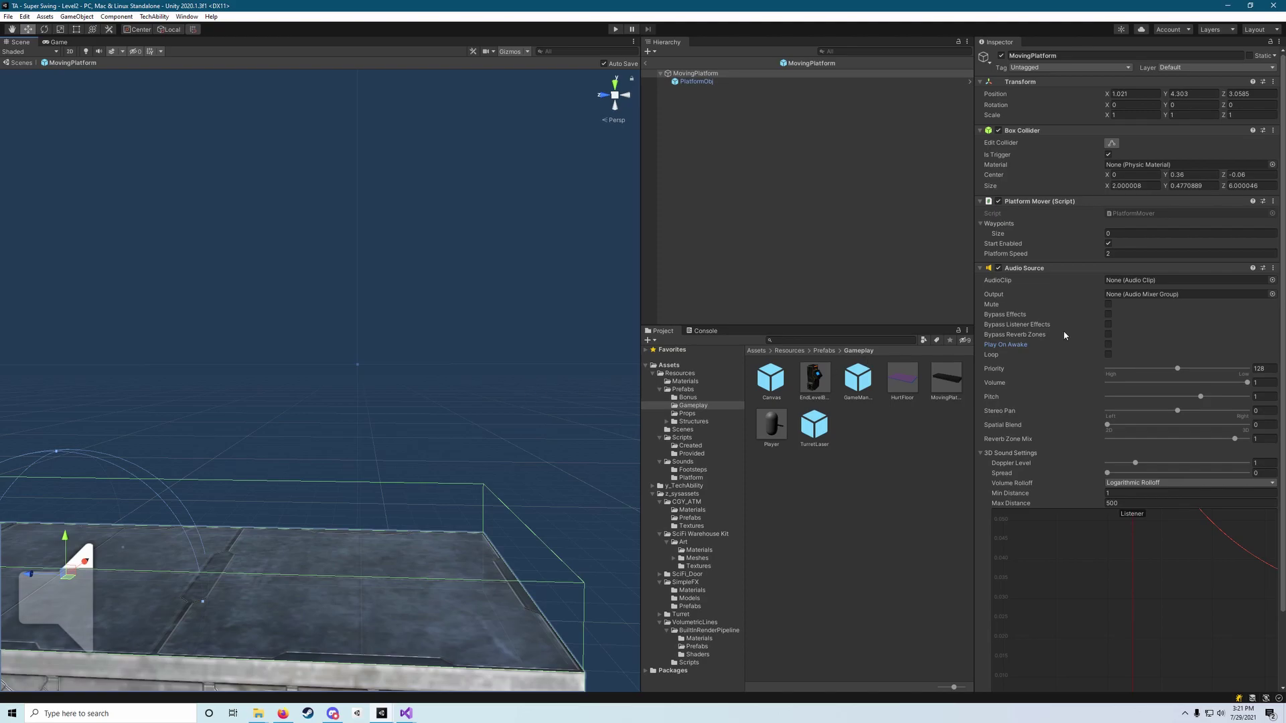
pyautogui.click(1107, 353)
pyautogui.click(1107, 355)
pyautogui.click(1108, 356)
# - Assign the PlatformBuzz sound from Sounds/Platform as the MovingPlatform's audio clip and set its volume to 0.2
pyautogui.click(682, 461)
pyautogui.doubleClick(803, 389)
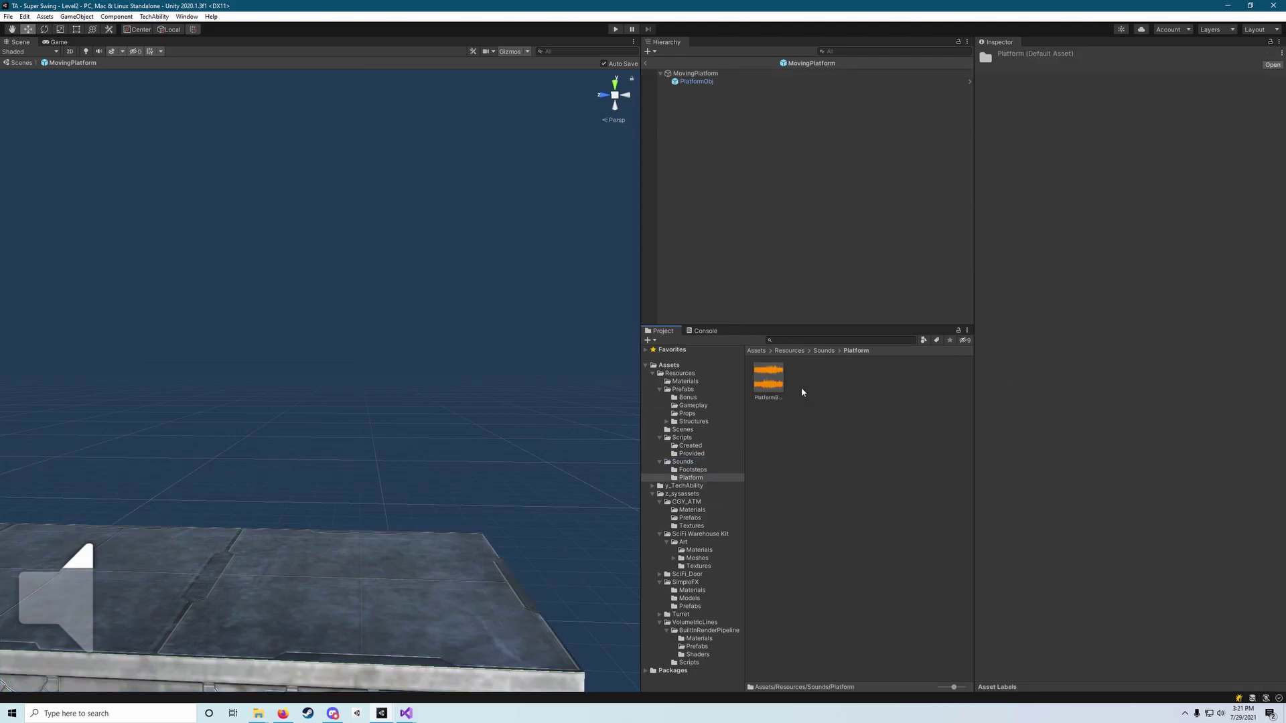
pyautogui.click(704, 74)
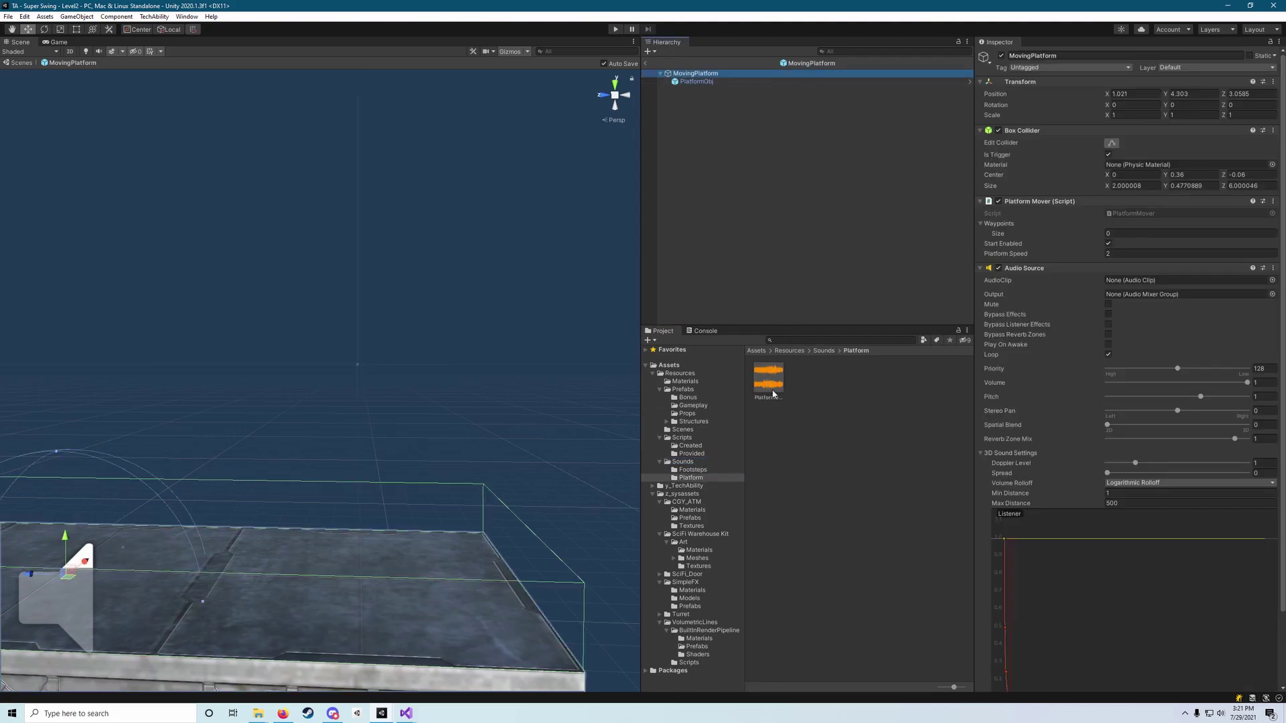
pyautogui.moveTo(774, 394); pyautogui.dragTo(1148, 282)
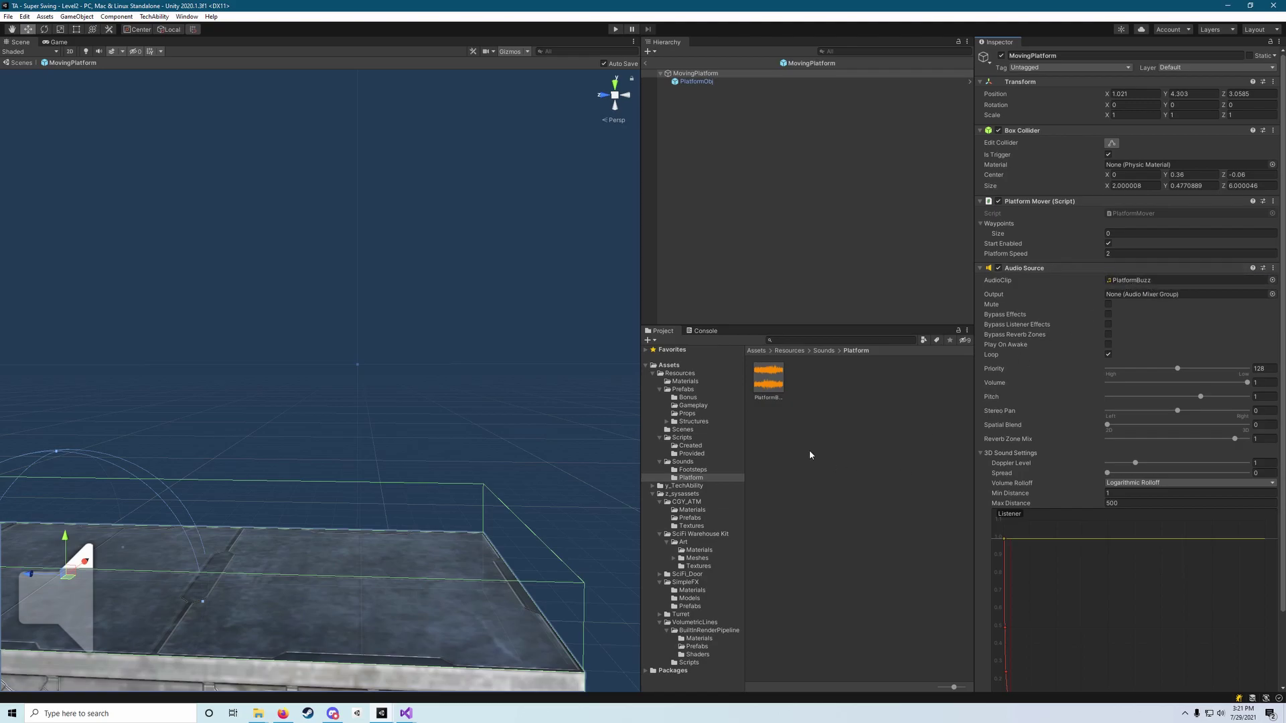
pyautogui.click(1247, 383)
pyautogui.write('0.2')
# - Open the PlatformMover script in Visual Studio and declare an AudioSource variable named AS below the moving variable
pyautogui.click(1143, 221)
pyautogui.doubleClick(1144, 216)
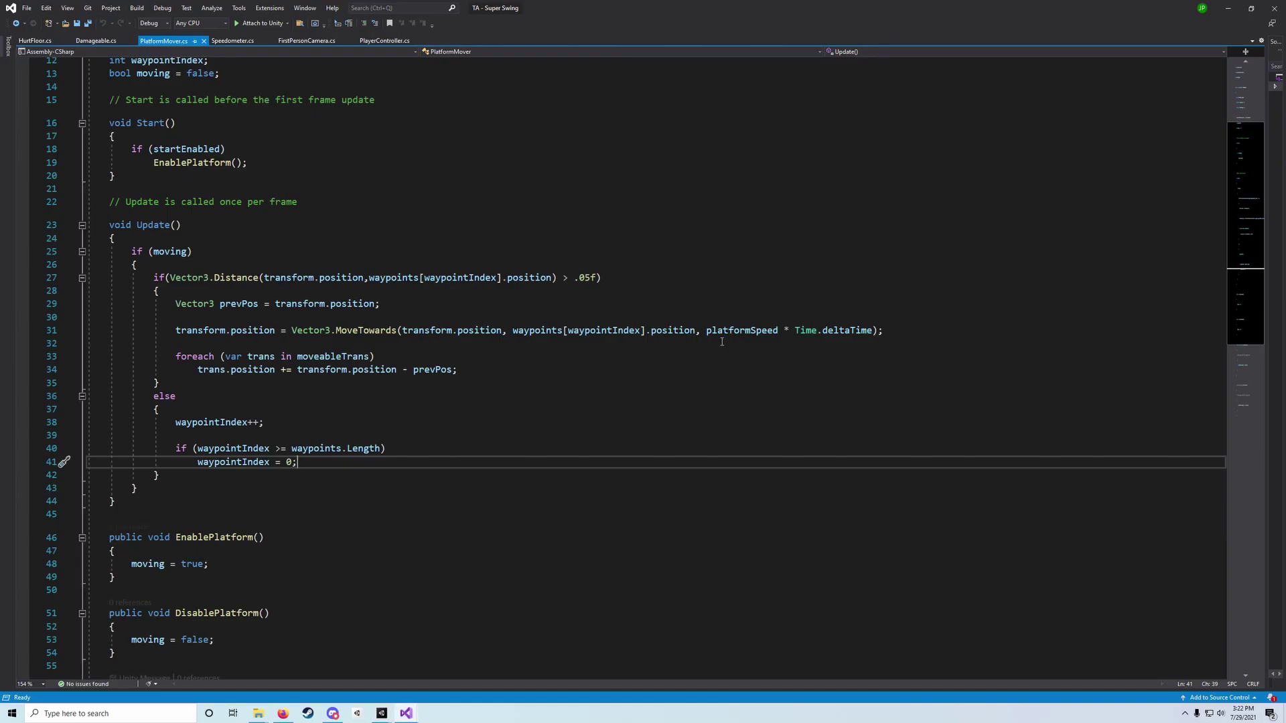
pyautogui.scroll(4, 594, 360)
pyautogui.click(189, 242)
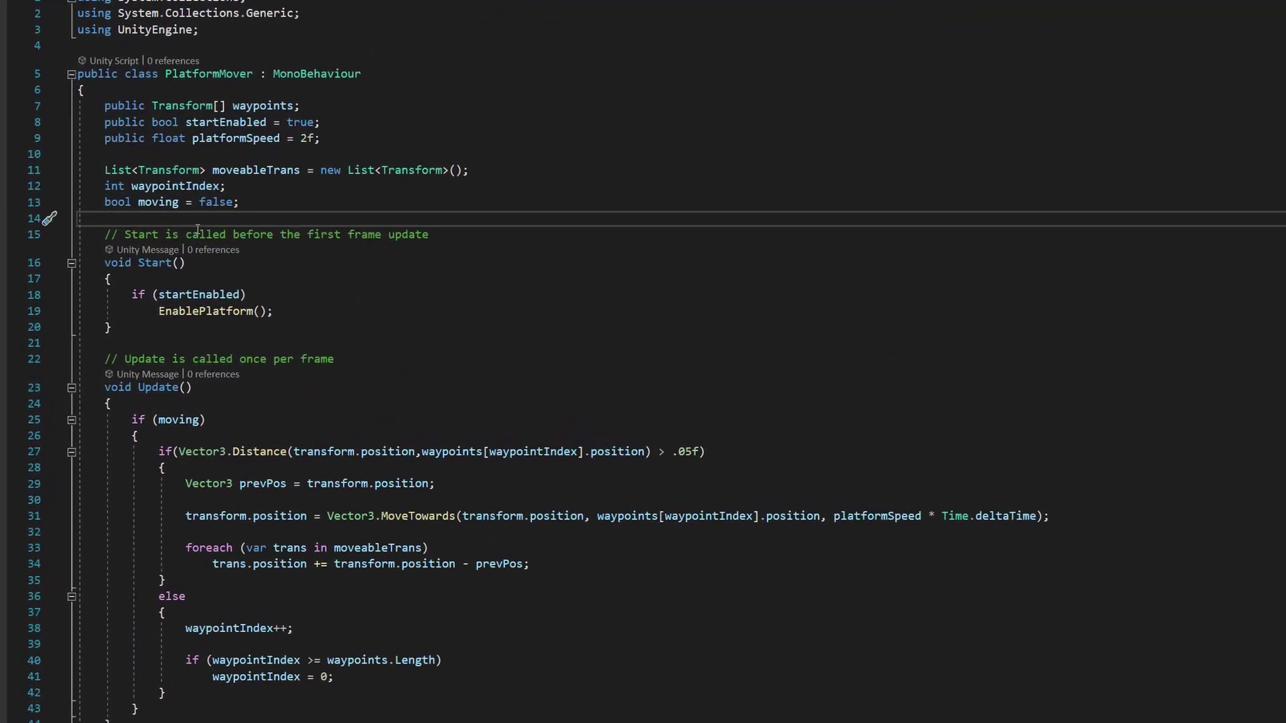
pyautogui.press('Return')
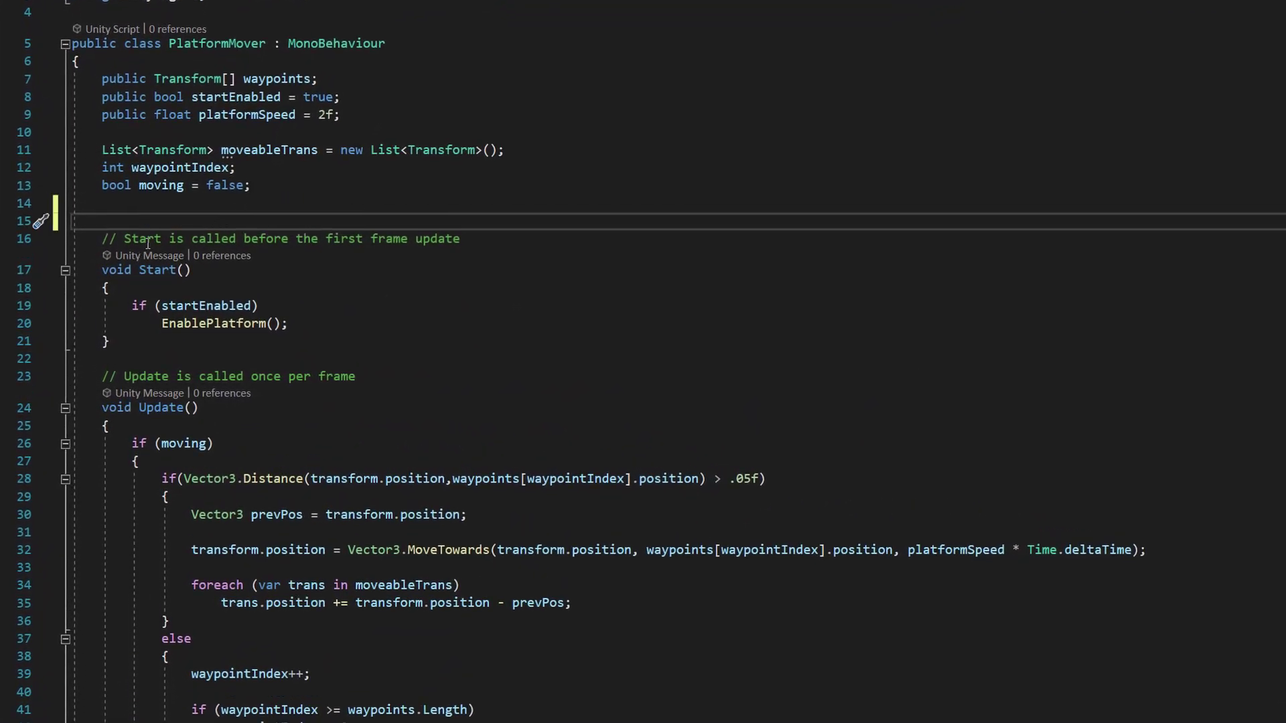
pyautogui.write('AudioSour')
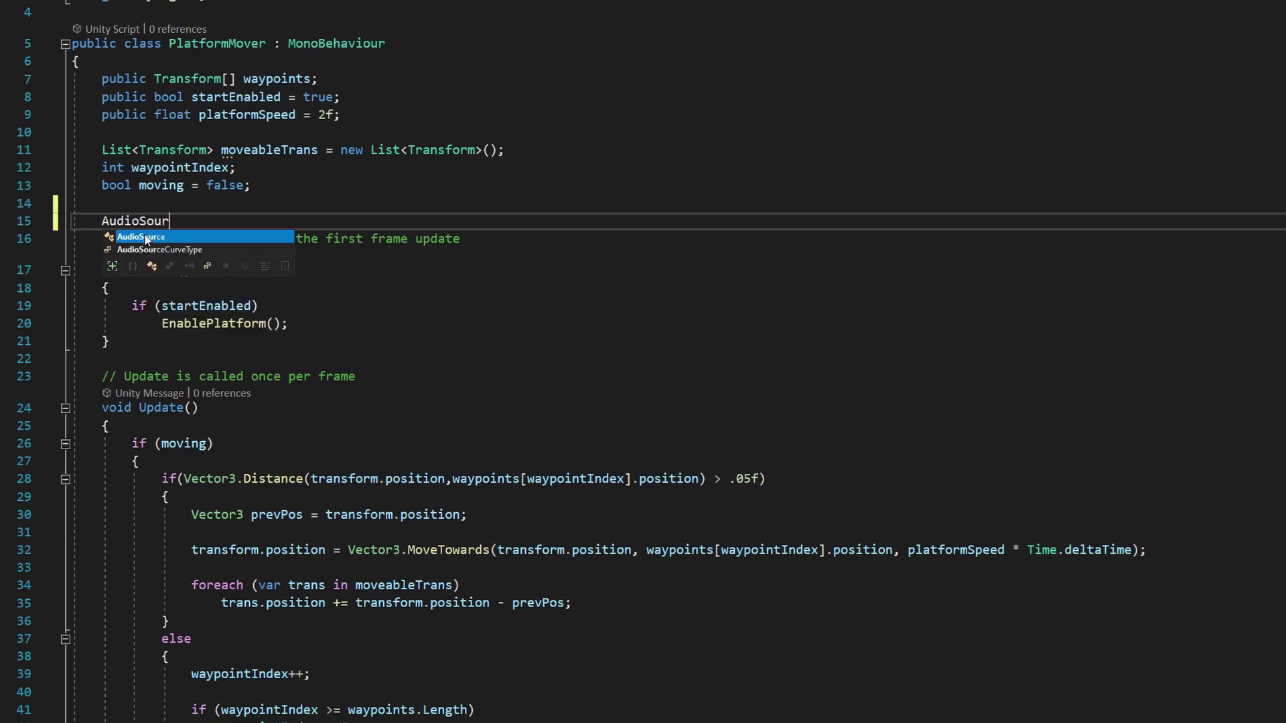
pyautogui.write('ce AS;')
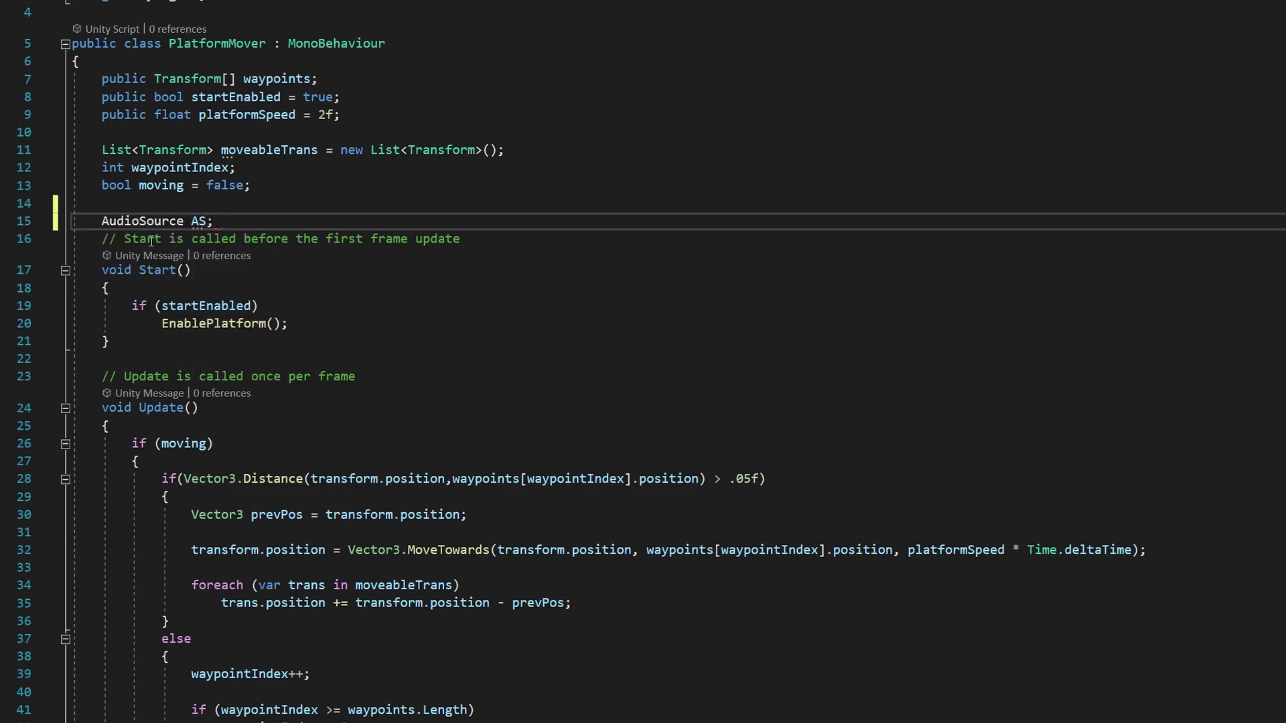
# - Add AS = GetComponent<AudioSource>(); at the beginning of Start(), followed by a blank line before the startEnabled check
pyautogui.click(321, 323)
pyautogui.press('Up')
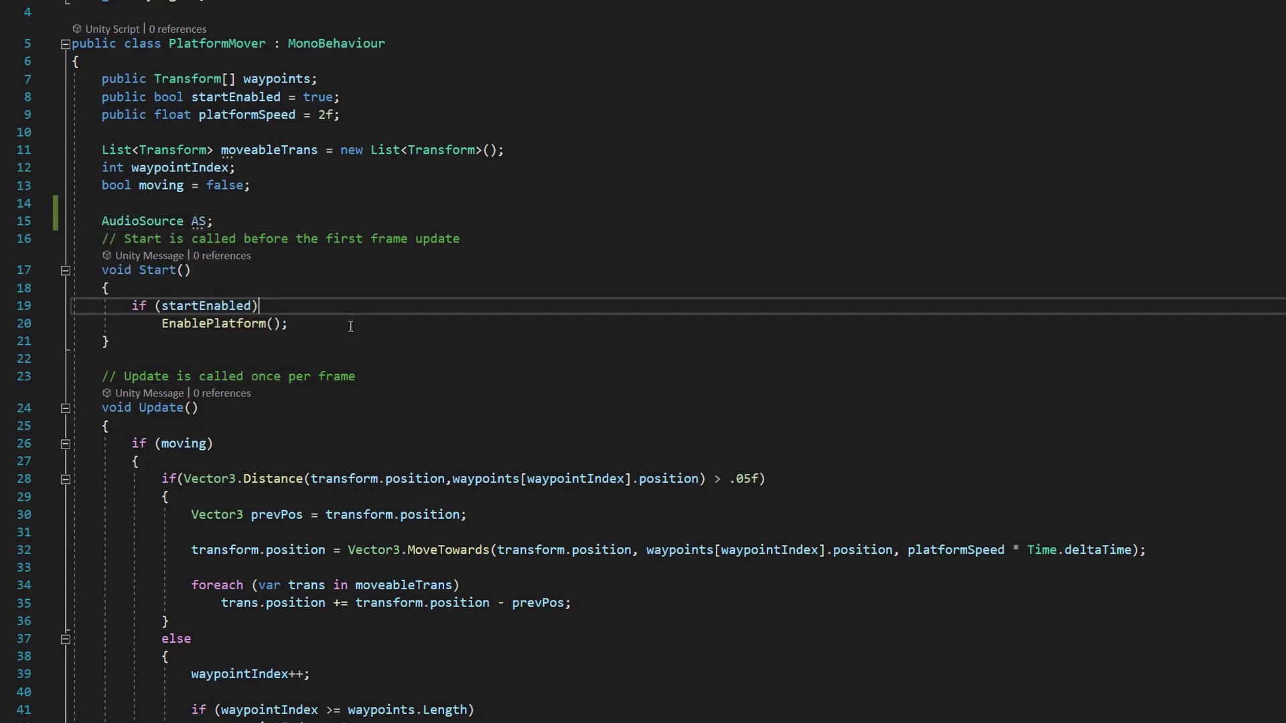
pyautogui.press('Up')
pyautogui.press('Return')
pyautogui.press('Return')
pyautogui.press('Up')
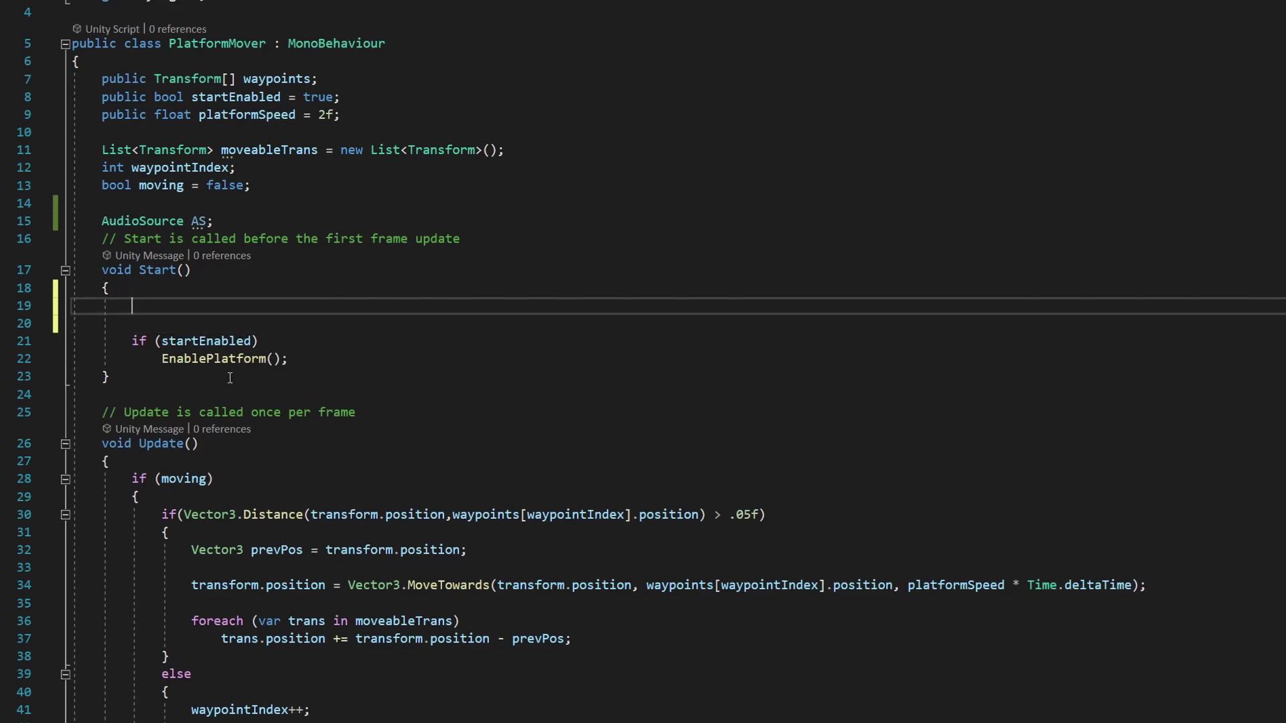
pyautogui.write('AS ')
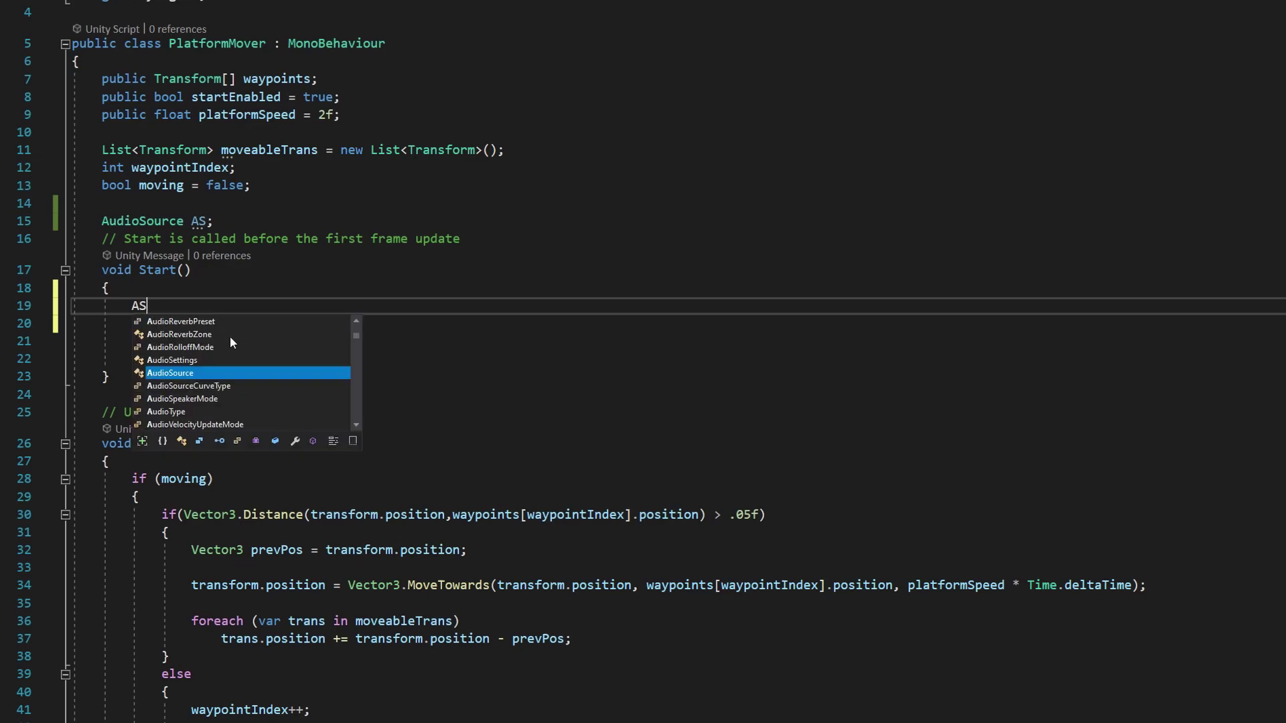
pyautogui.write('= GetComponent<Audi>')
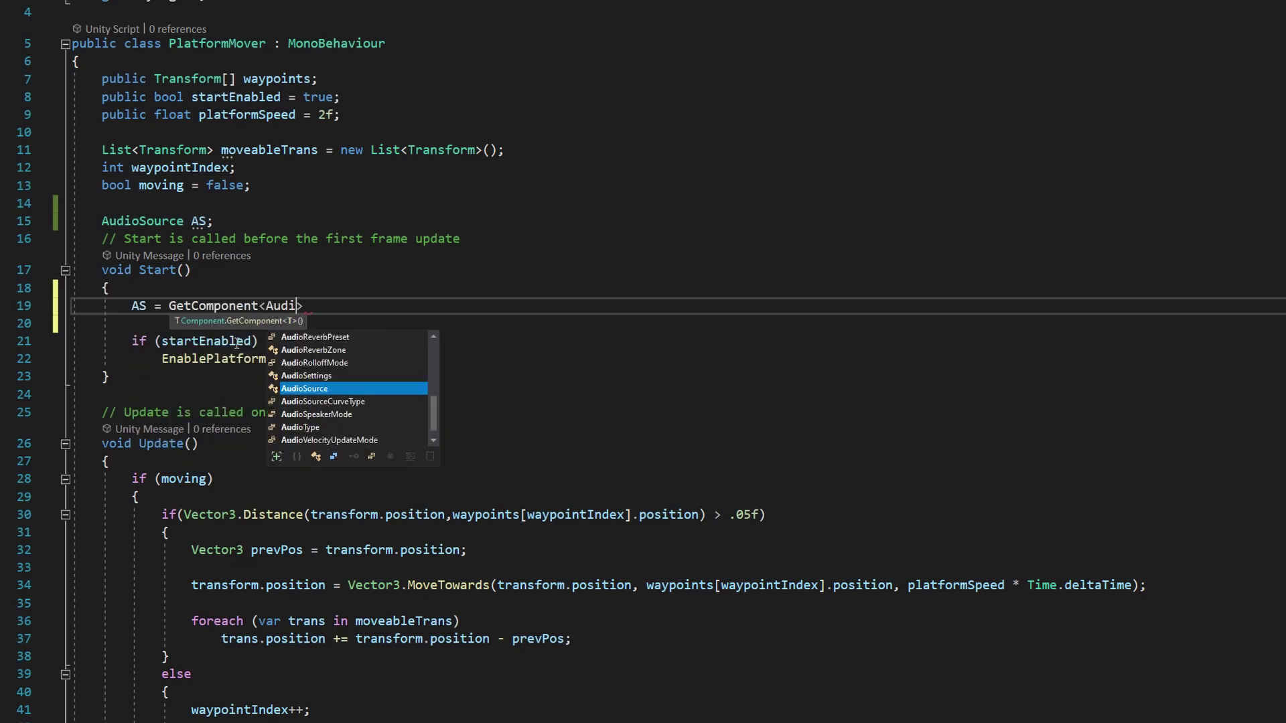
pyautogui.press('Tab')
pyautogui.press('Up')
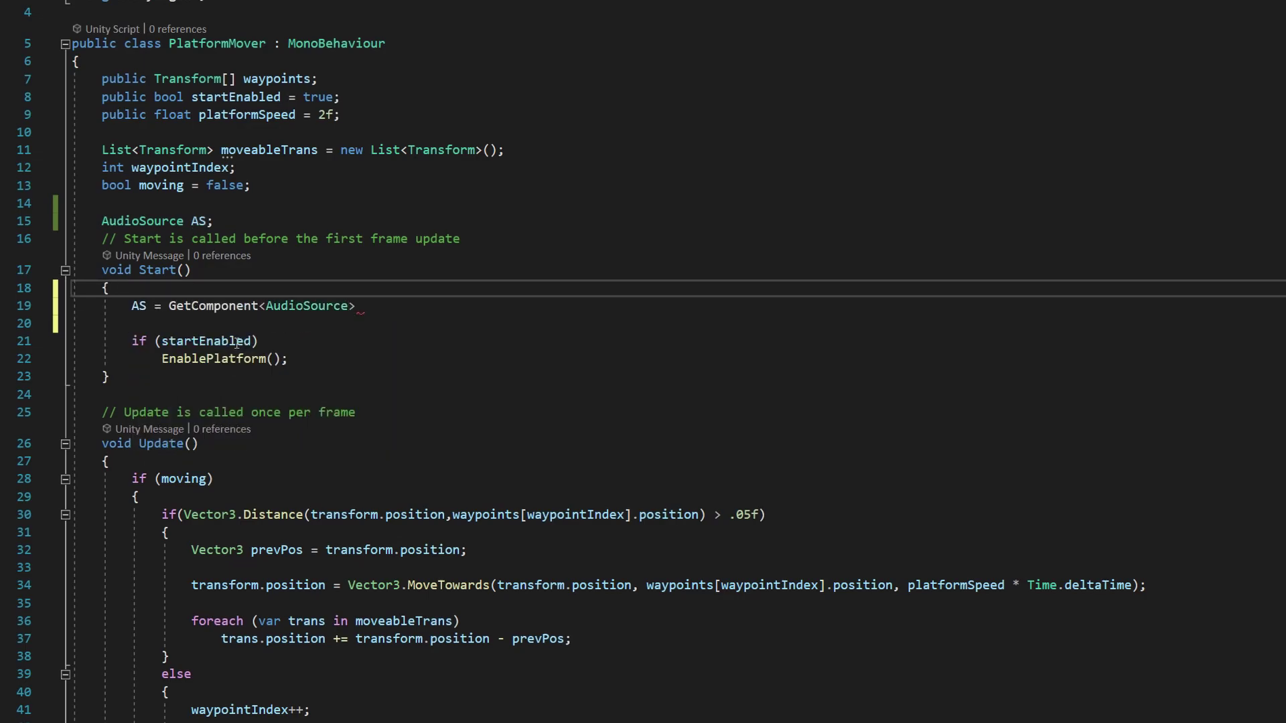
pyautogui.click(391, 311)
pyautogui.write('();')
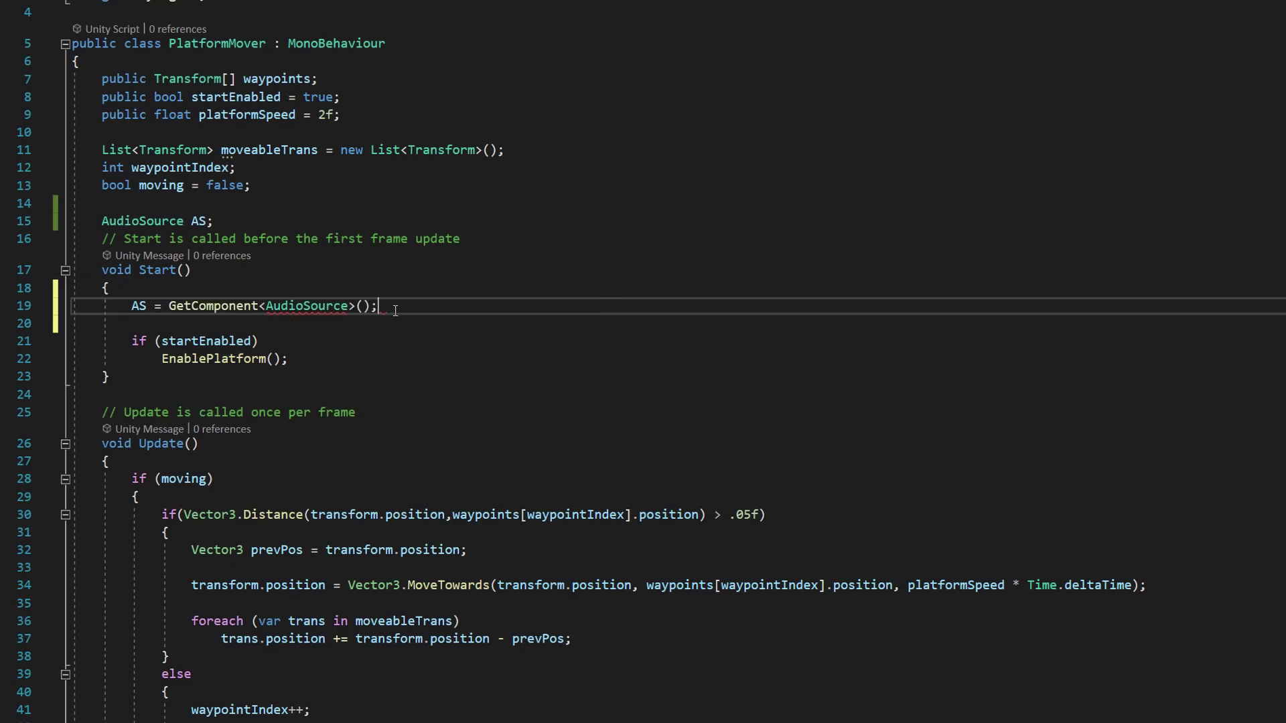
# - Insert AS.Play(); as the first line of the EnablePlatform() method
pyautogui.scroll(-8, 319, 356)
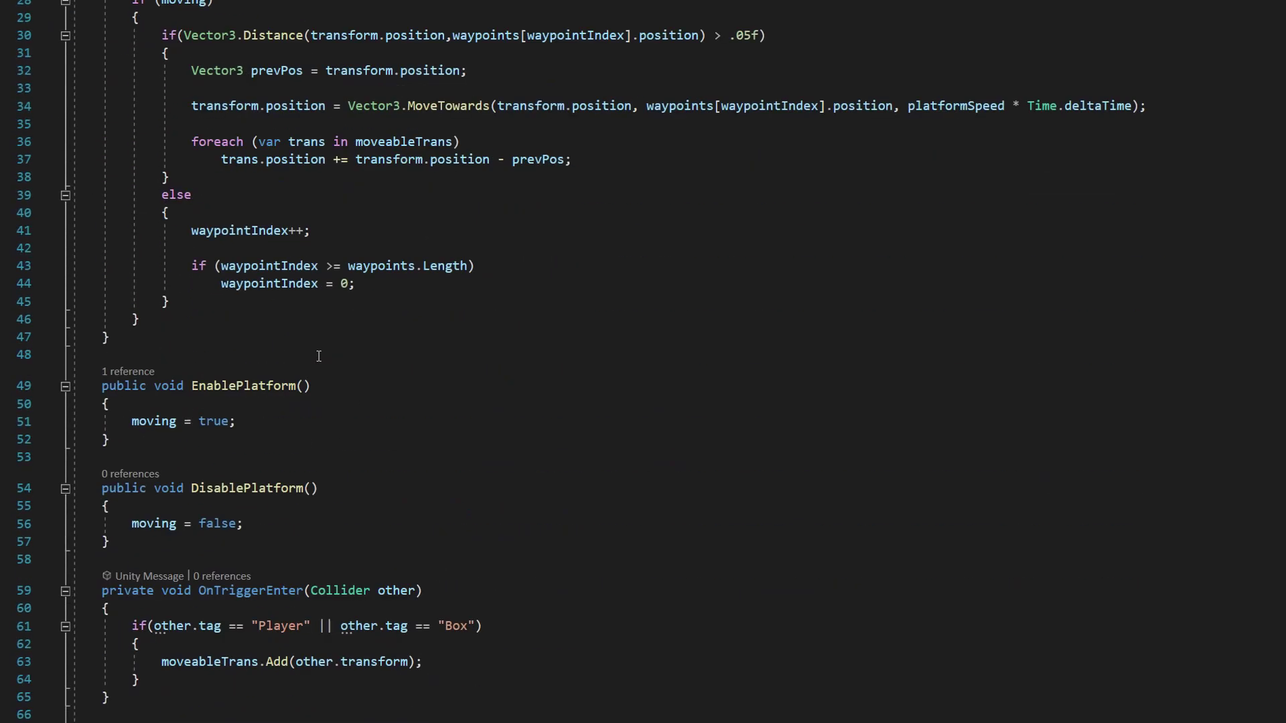
pyautogui.scroll(5, 241, 440)
pyautogui.scroll(-2, 274, 544)
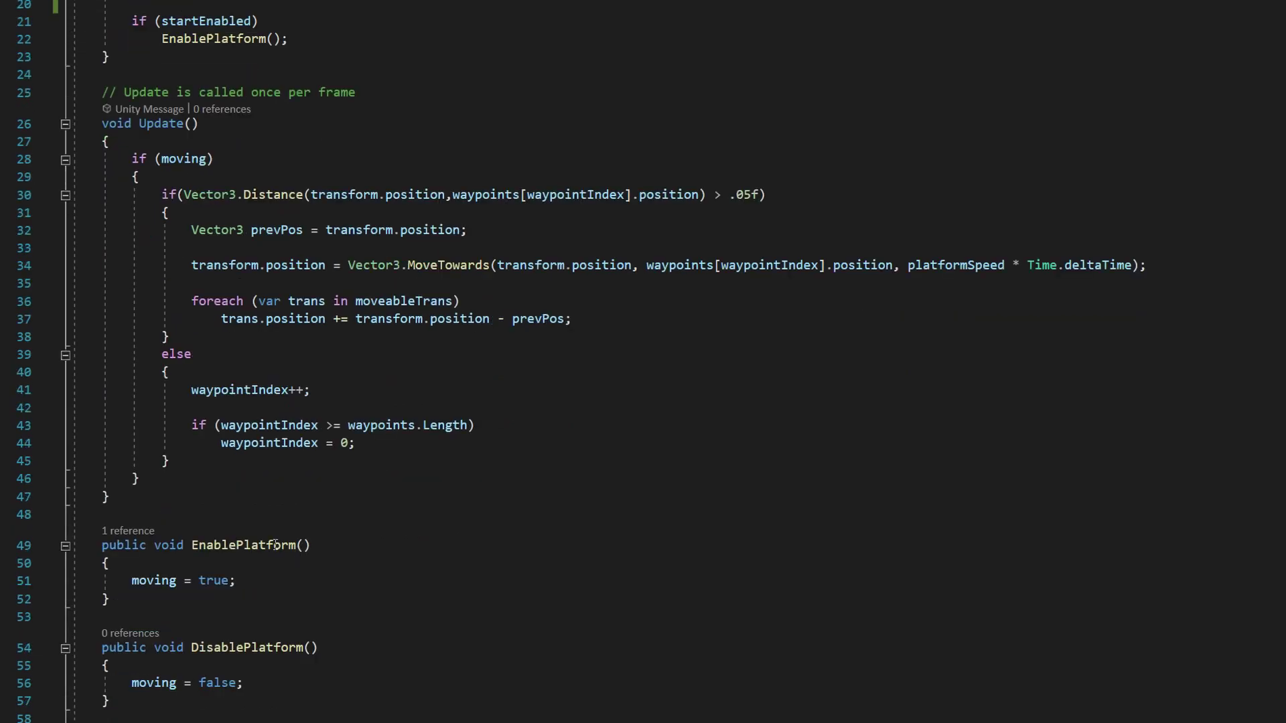
pyautogui.click(280, 570)
pyautogui.press('Return')
pyautogui.write('AS')
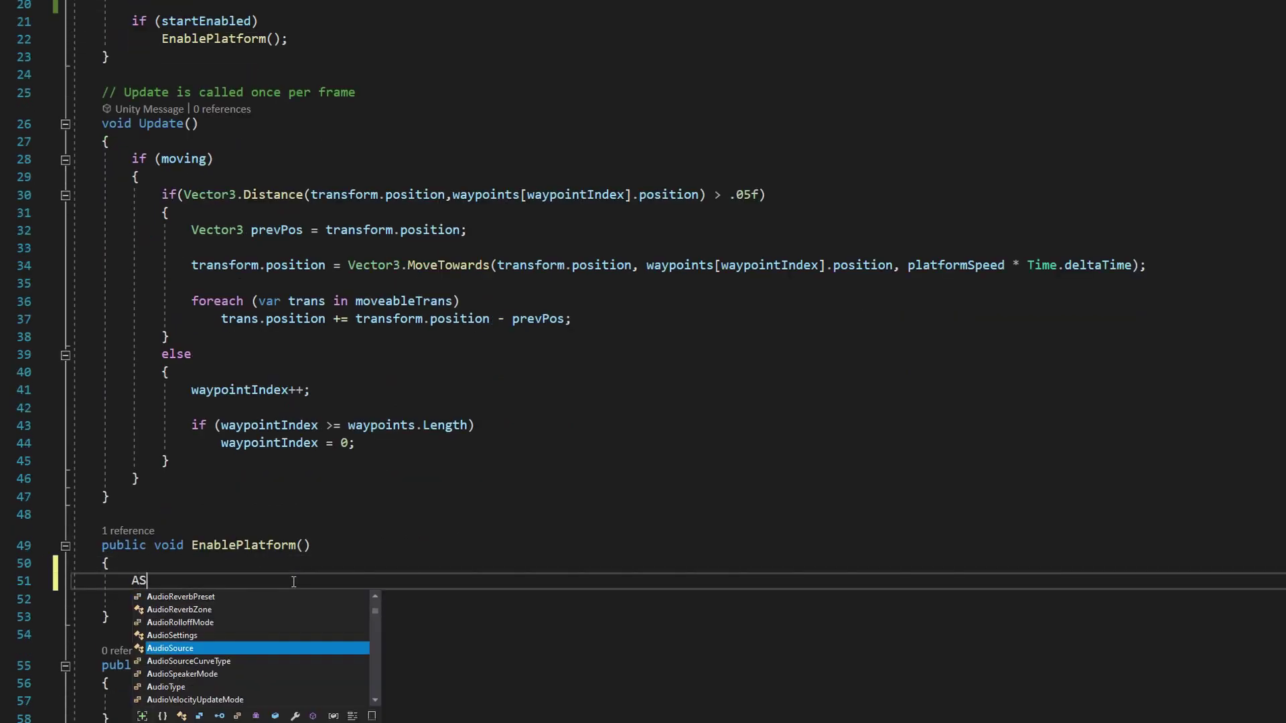
pyautogui.write('.play')
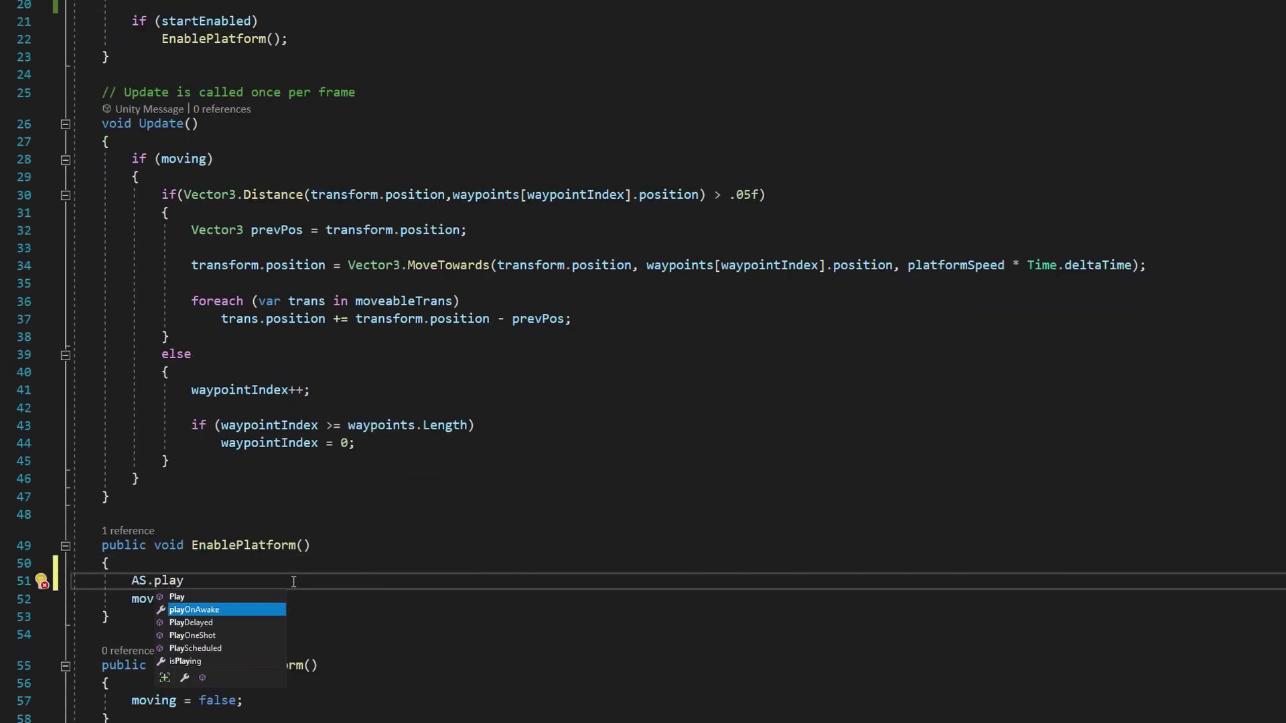
pyautogui.press('Up')
pyautogui.press('Tab')
pyautogui.write('();')
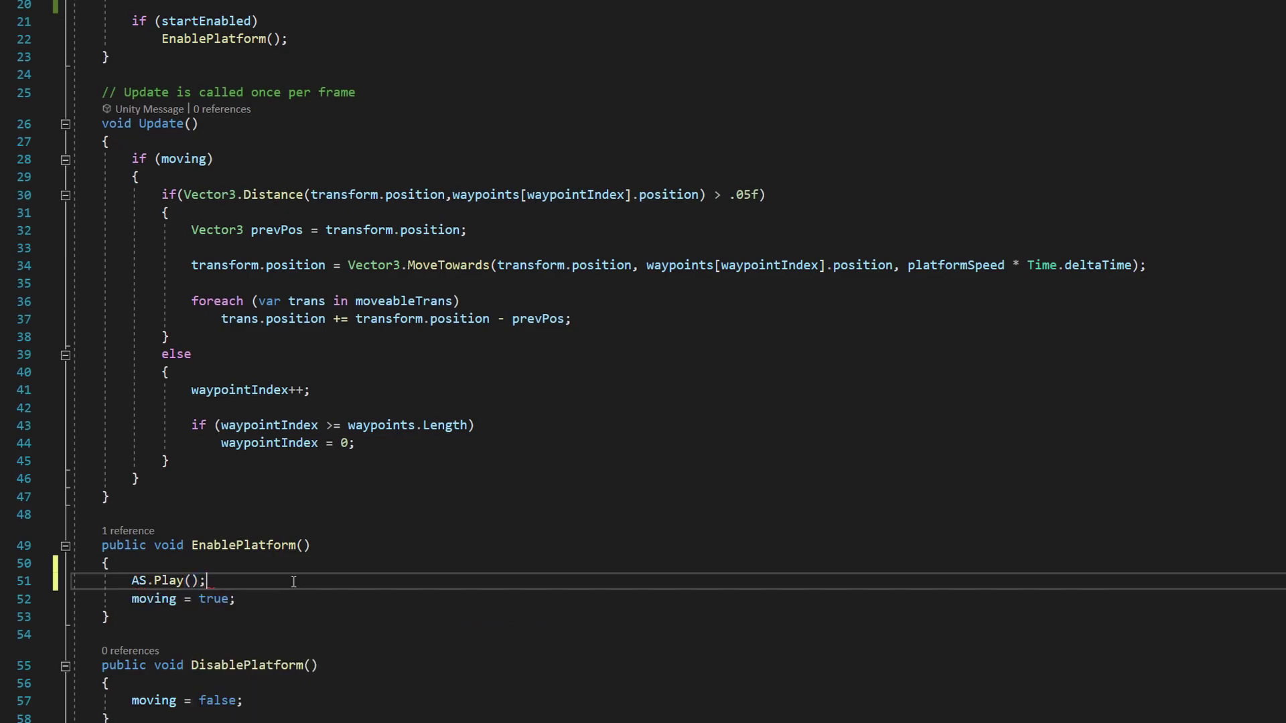
# - Insert AS.Stop(); as the first line of the DisablePlatform() method
pyautogui.click(175, 685)
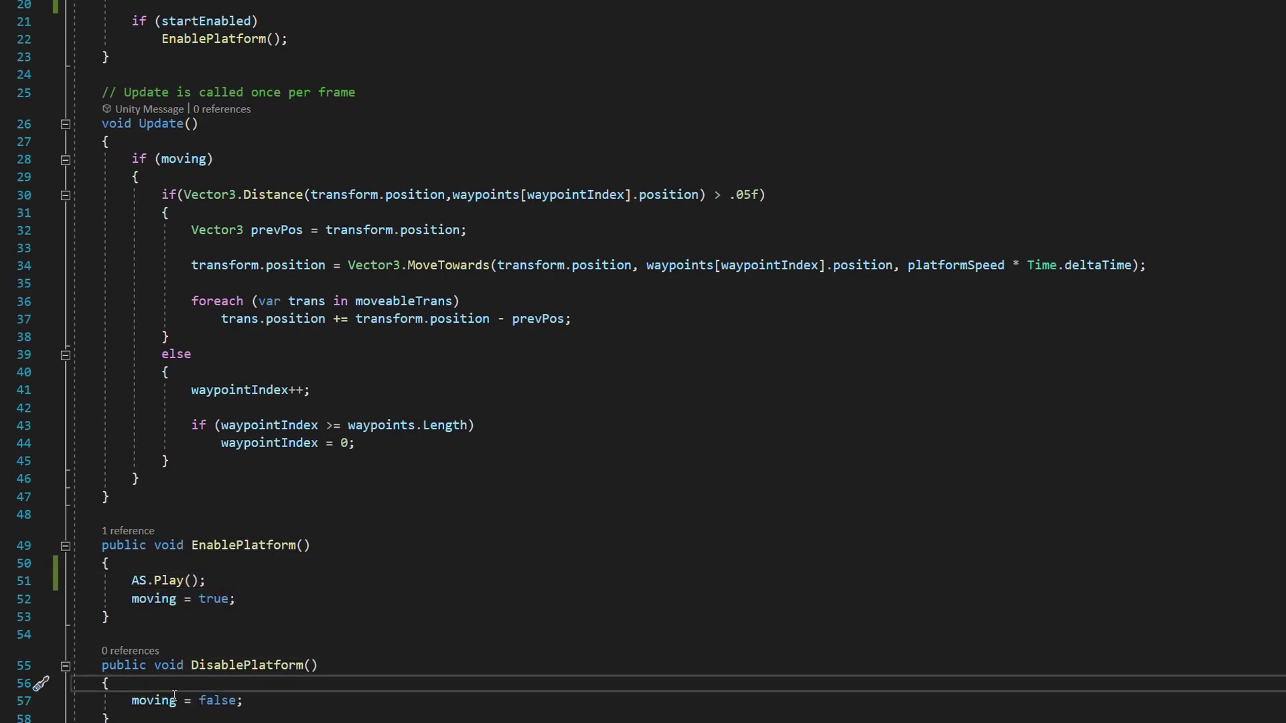
pyautogui.press('Return')
pyautogui.write('AS.stop')
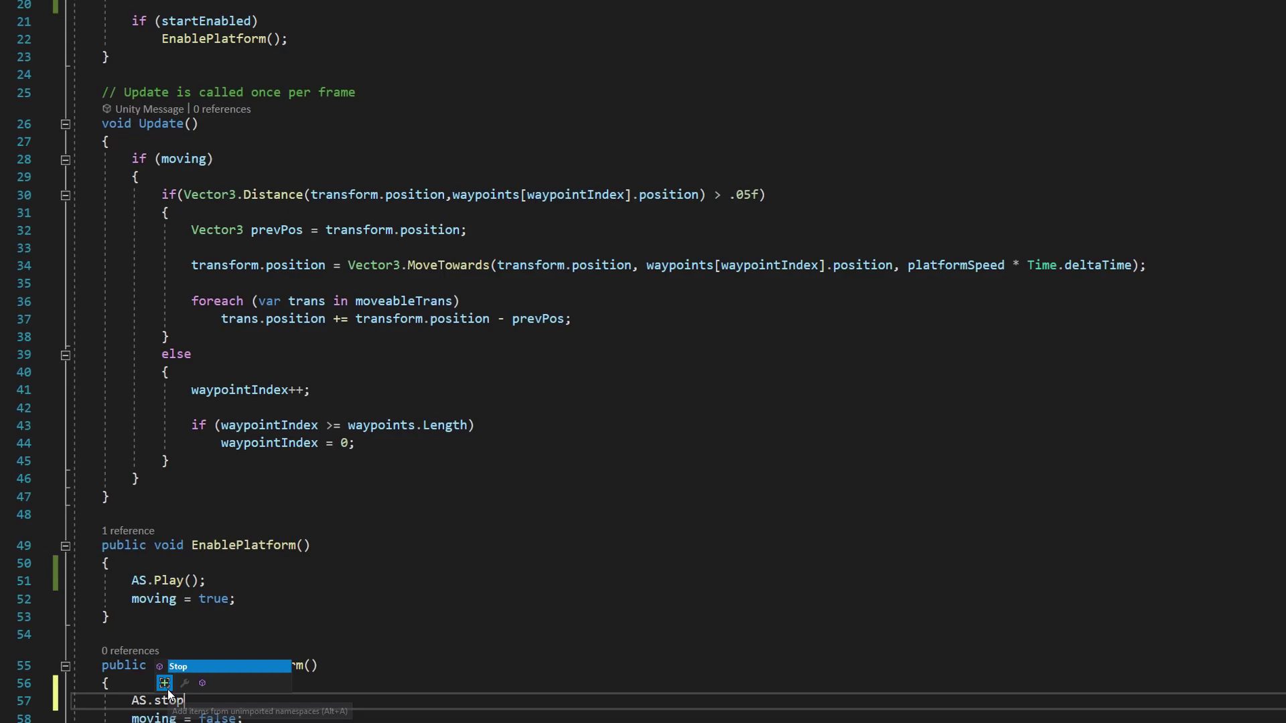
pyautogui.press('Tab')
pyautogui.write('();')
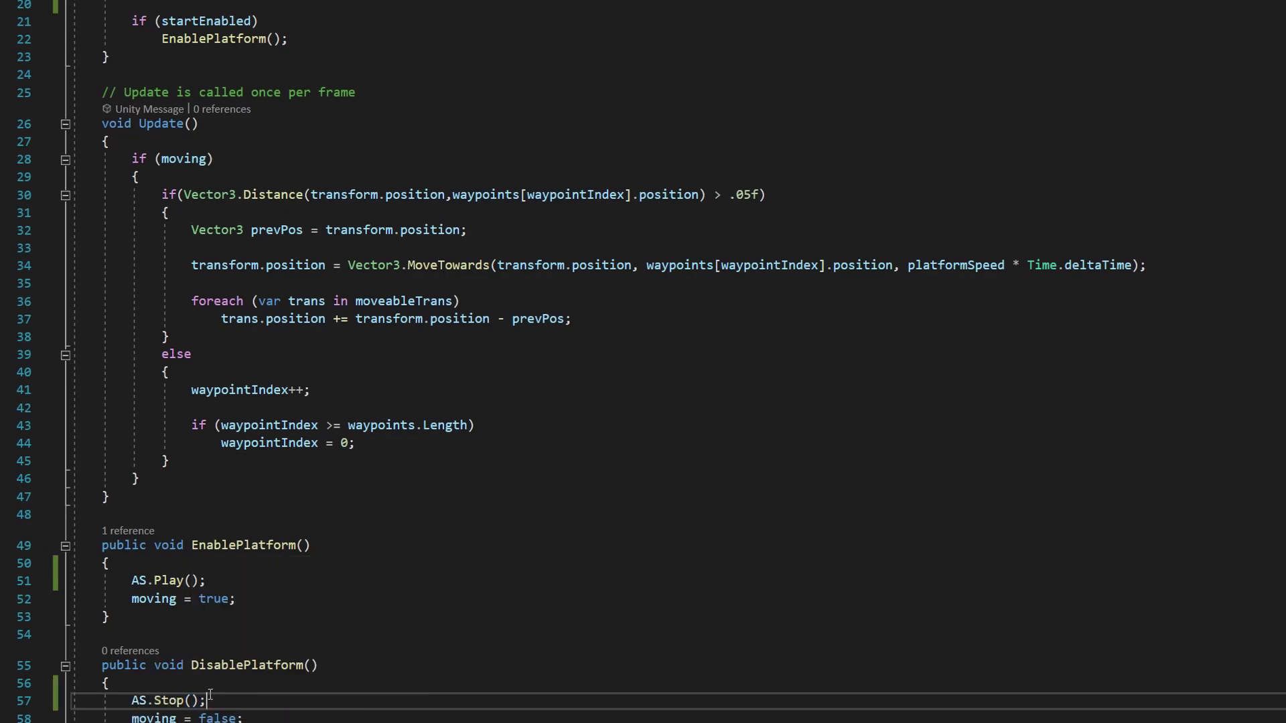
pyautogui.click(213, 692)
# - Switch back to the Super Swing project in Unity and leave prefab editing to return to the Level2 scene
pyautogui.moveTo(438, 722)
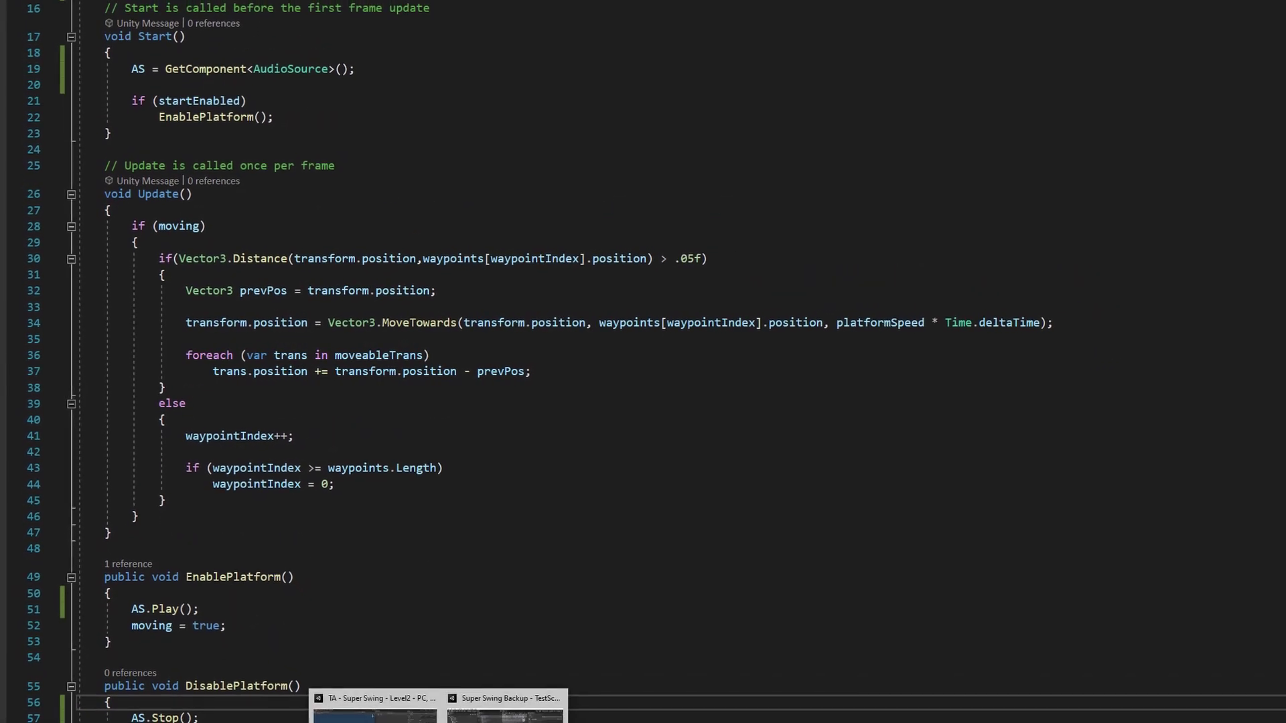
pyautogui.click(375, 710)
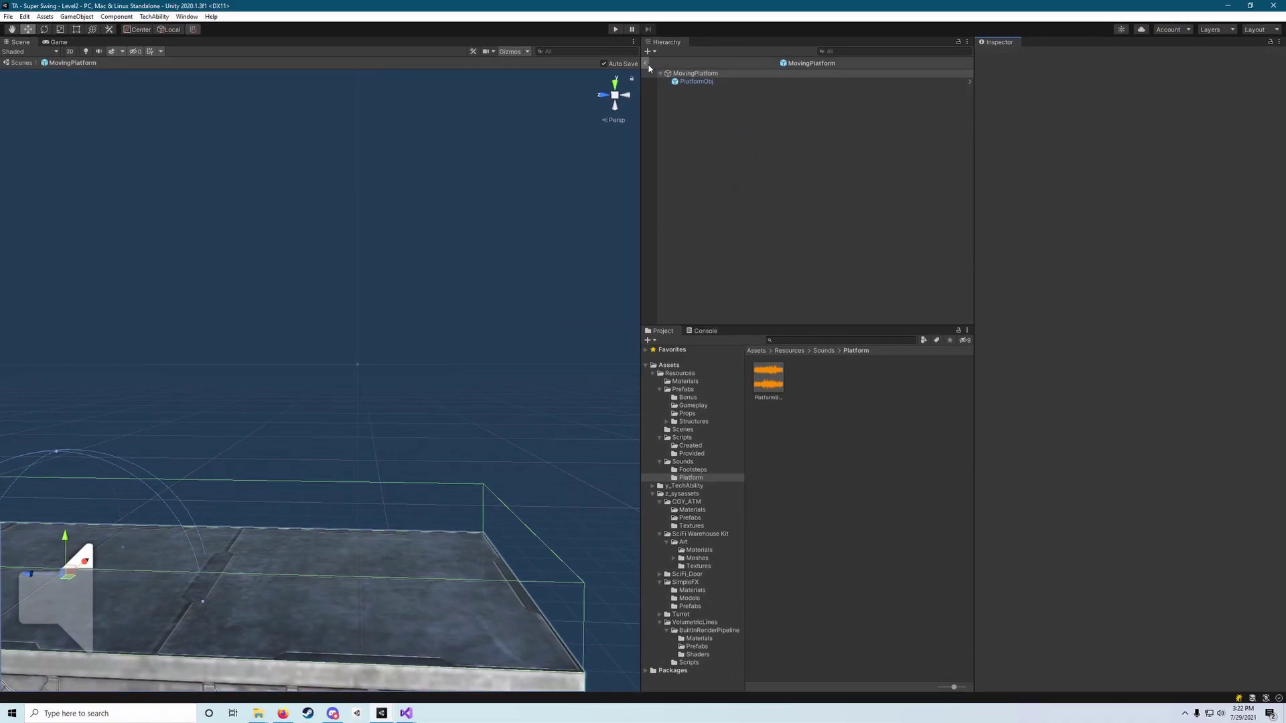
pyautogui.click(647, 65)
pyautogui.moveTo(570, 157); pyautogui.dragTo(449, 174, button='right')
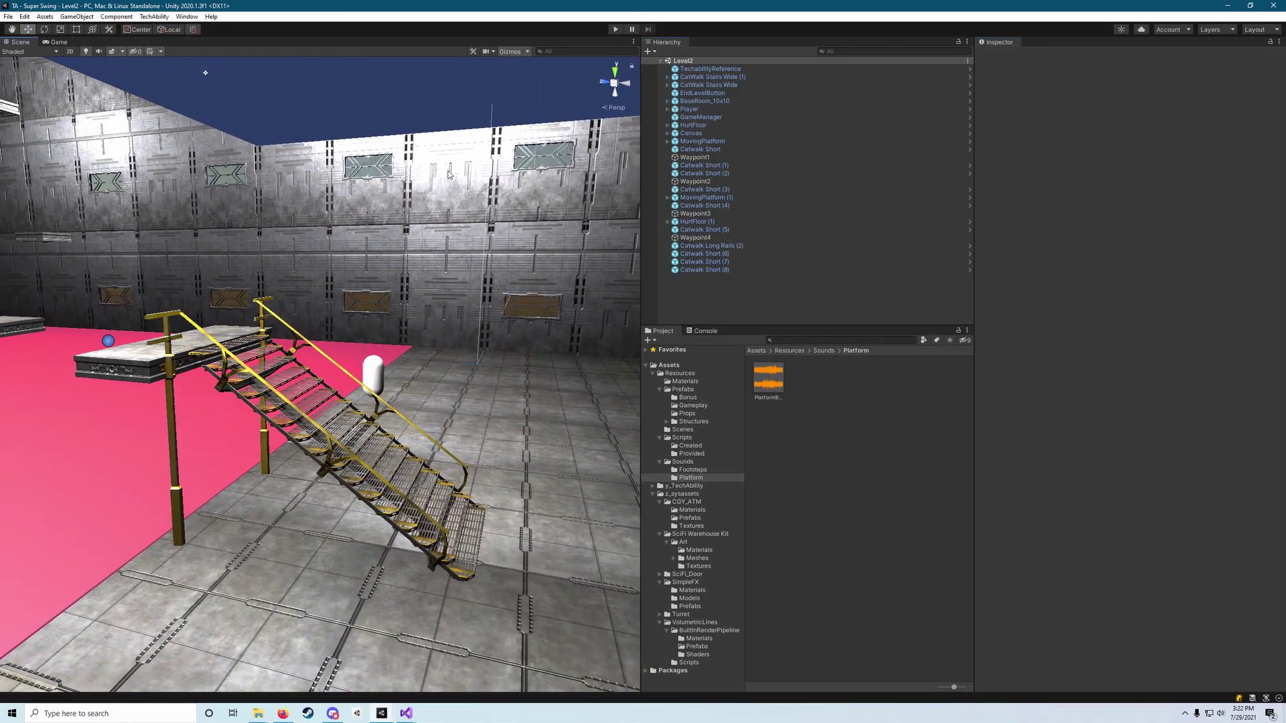
# - Play-test Level2 by moving and jumping across the platforms to check the buzz sound, and stop the game
pyautogui.hotkey('ctrl', 'p')
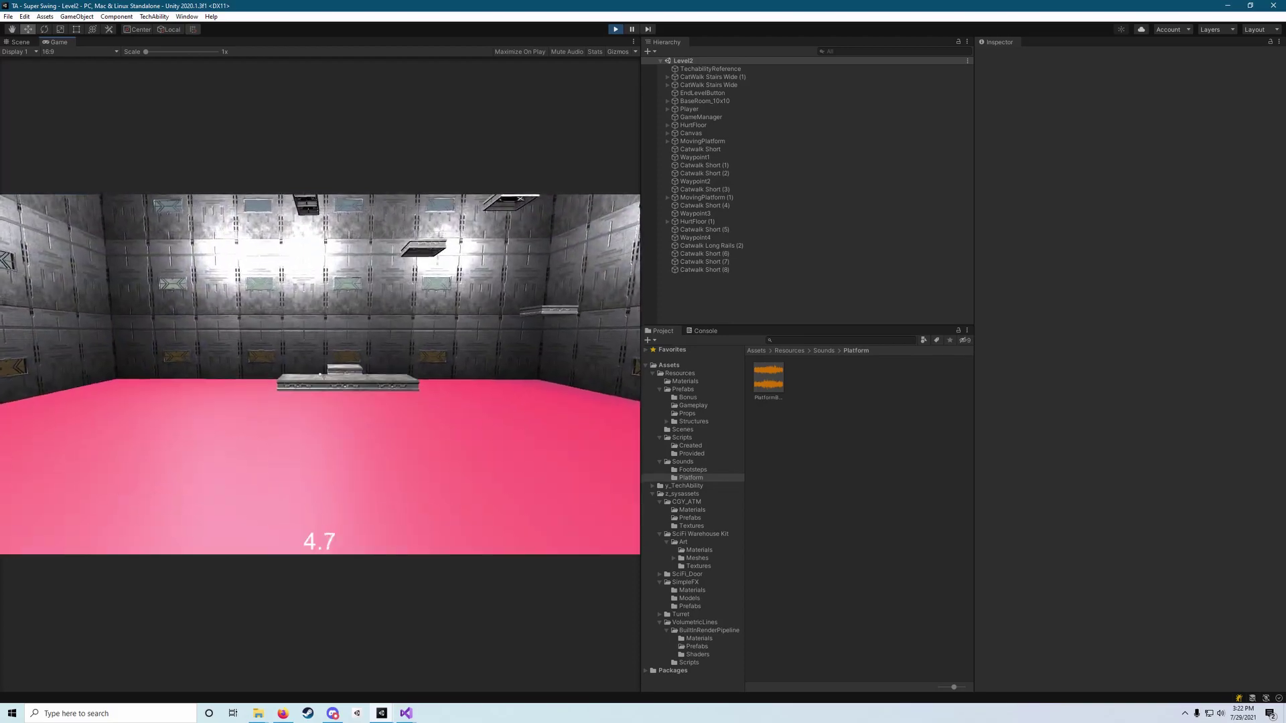
pyautogui.press('w')
pyautogui.press('space')
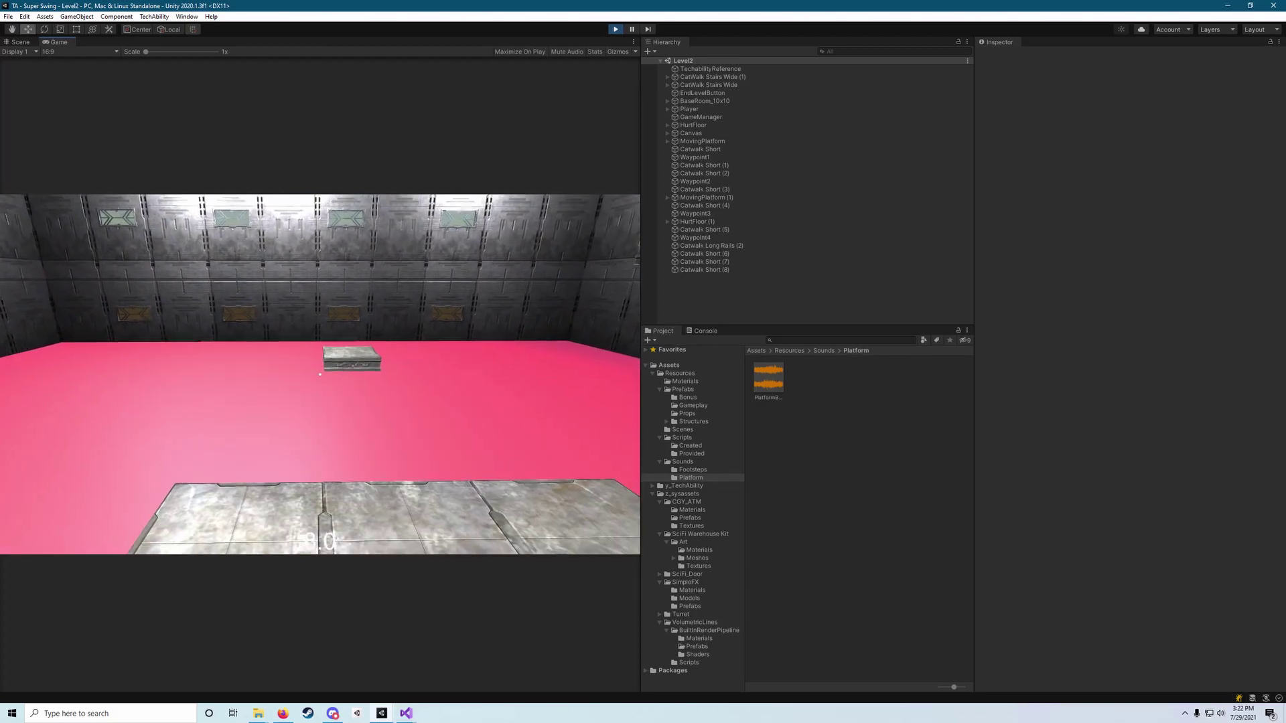
pyautogui.press('Escape')
pyautogui.click(614, 28)
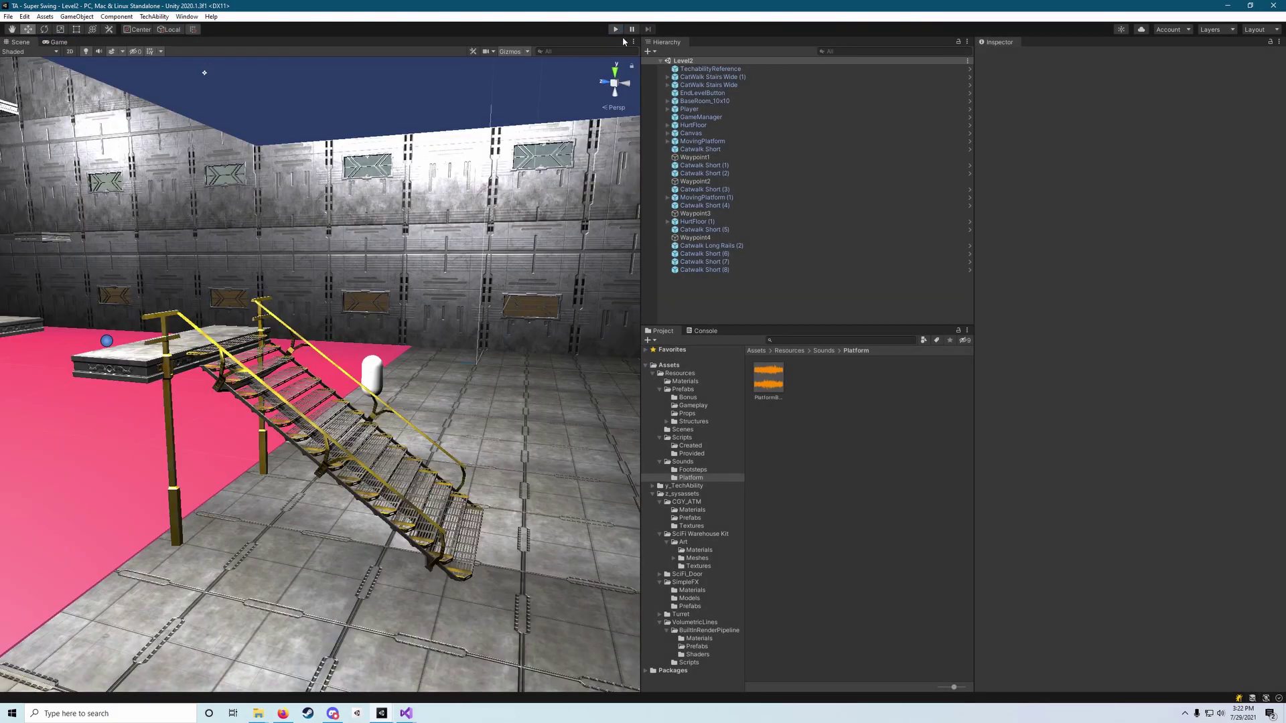
# - Open the MovingPlatform prefab for editing and set its Audio Source's Max Distance to 10
pyautogui.click(702, 140)
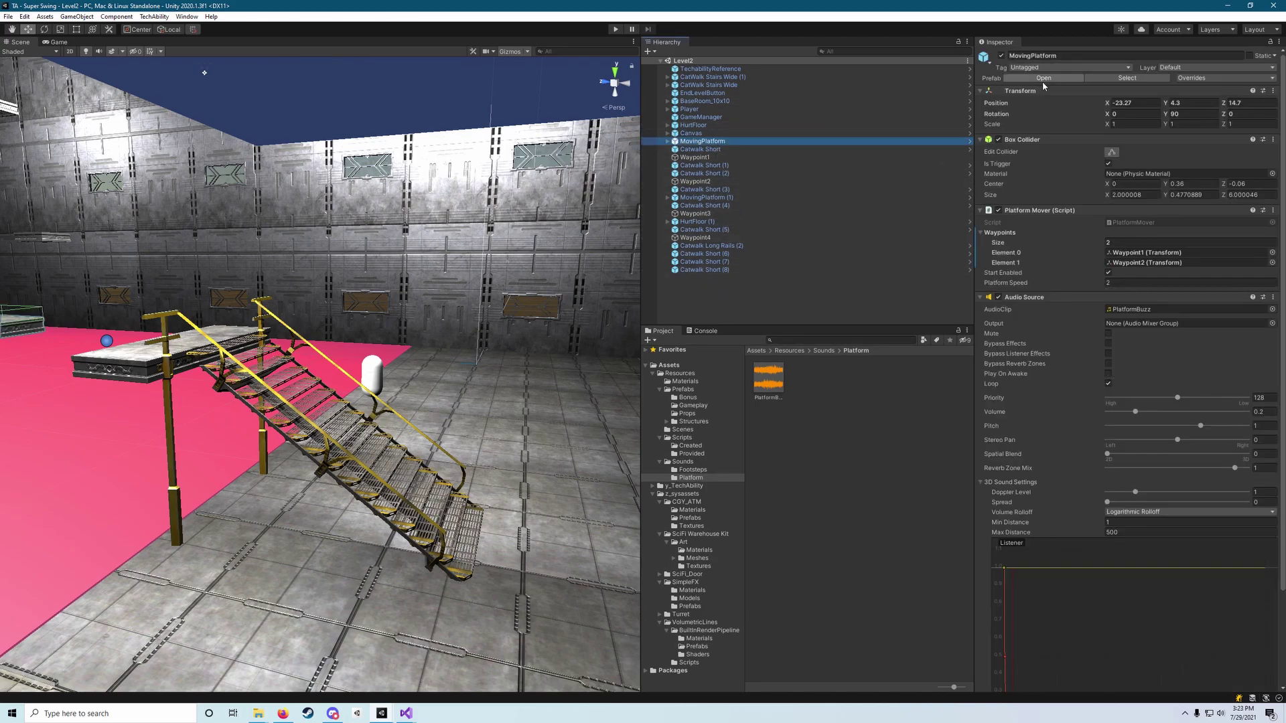
pyautogui.click(1042, 82)
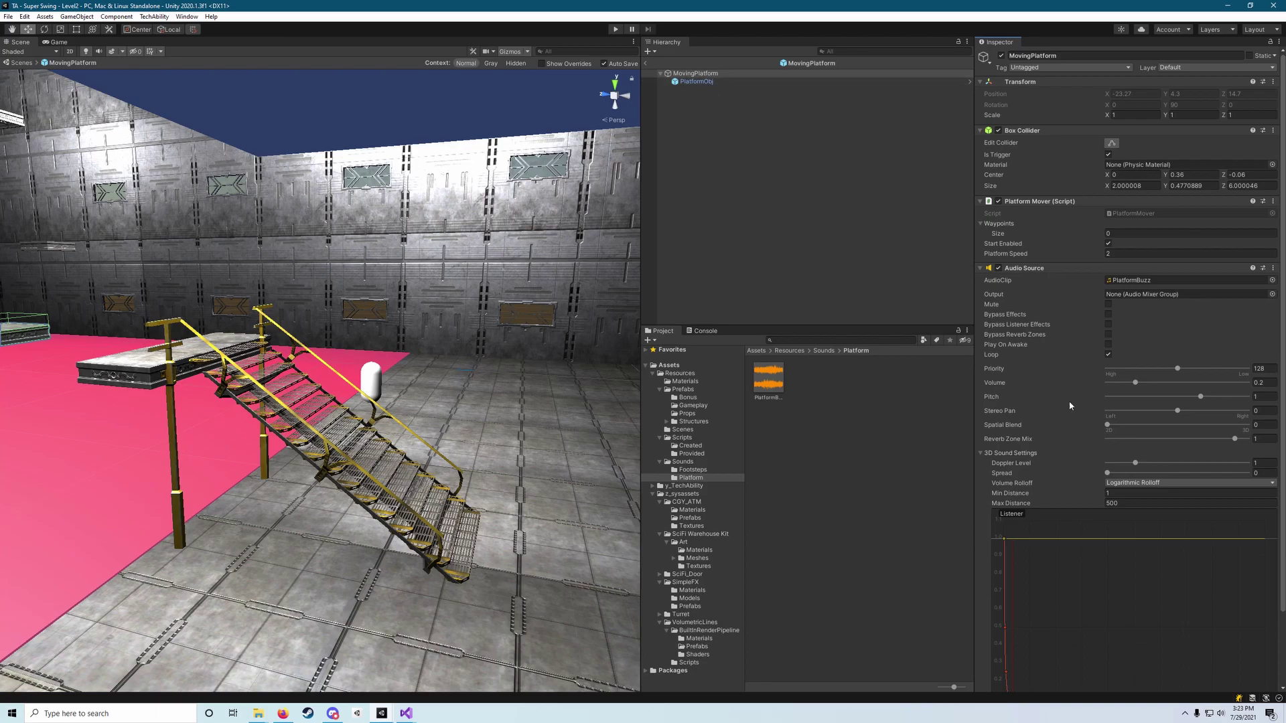
pyautogui.scroll(-3, 1091, 470)
pyautogui.click(1118, 422)
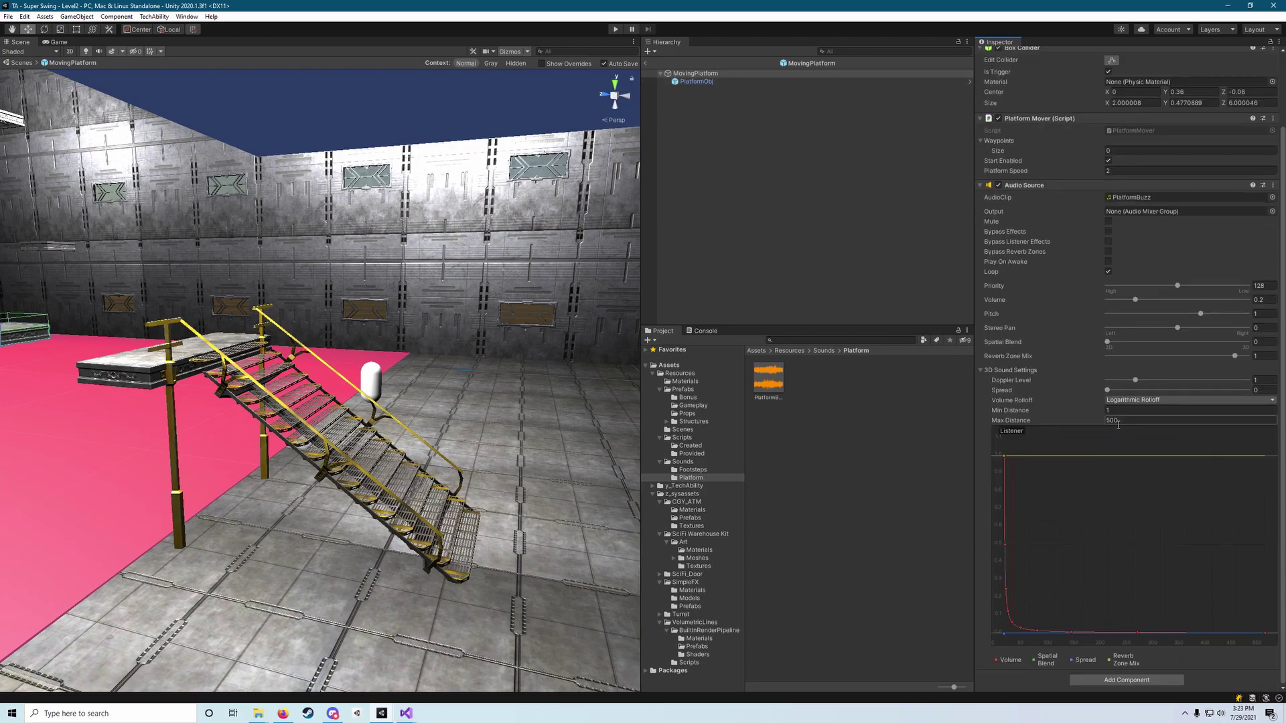
pyautogui.press('Return')
pyautogui.click(1110, 412)
pyautogui.moveTo(1098, 423); pyautogui.dragTo(1090, 423)
pyautogui.moveTo(731, 425); pyautogui.dragTo(629, 423)
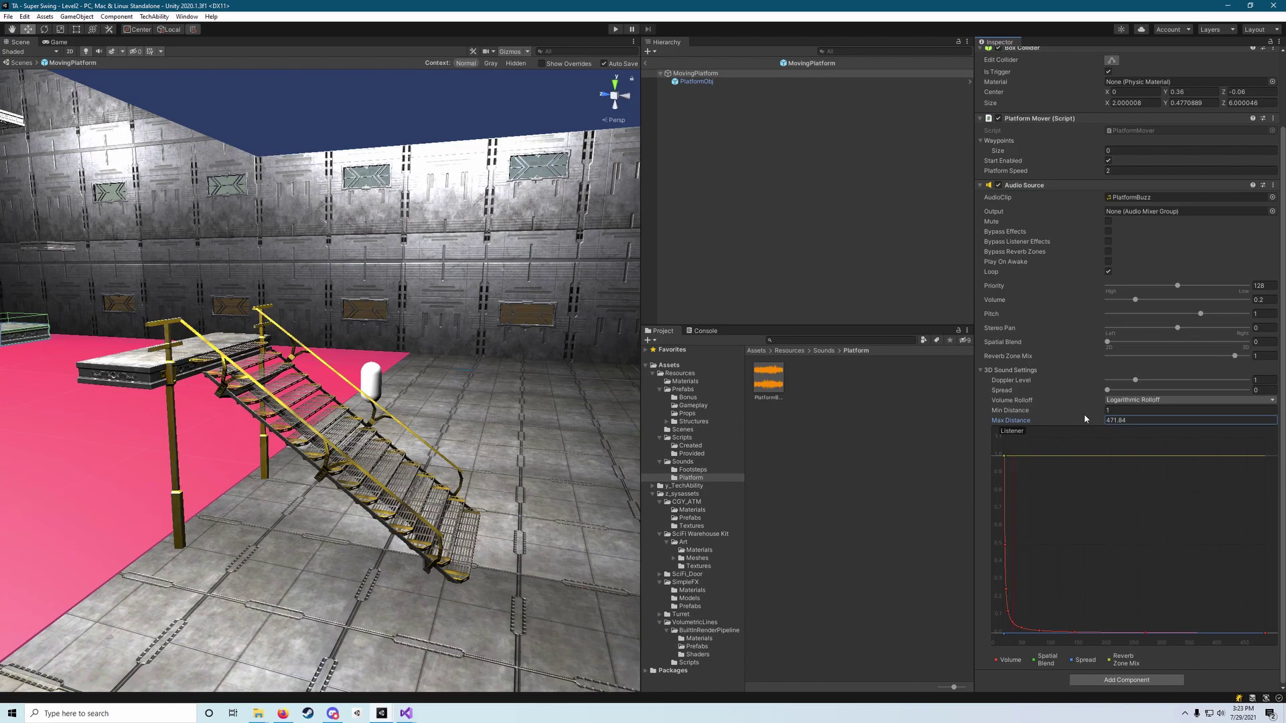
pyautogui.click(1145, 423)
pyautogui.write('10')
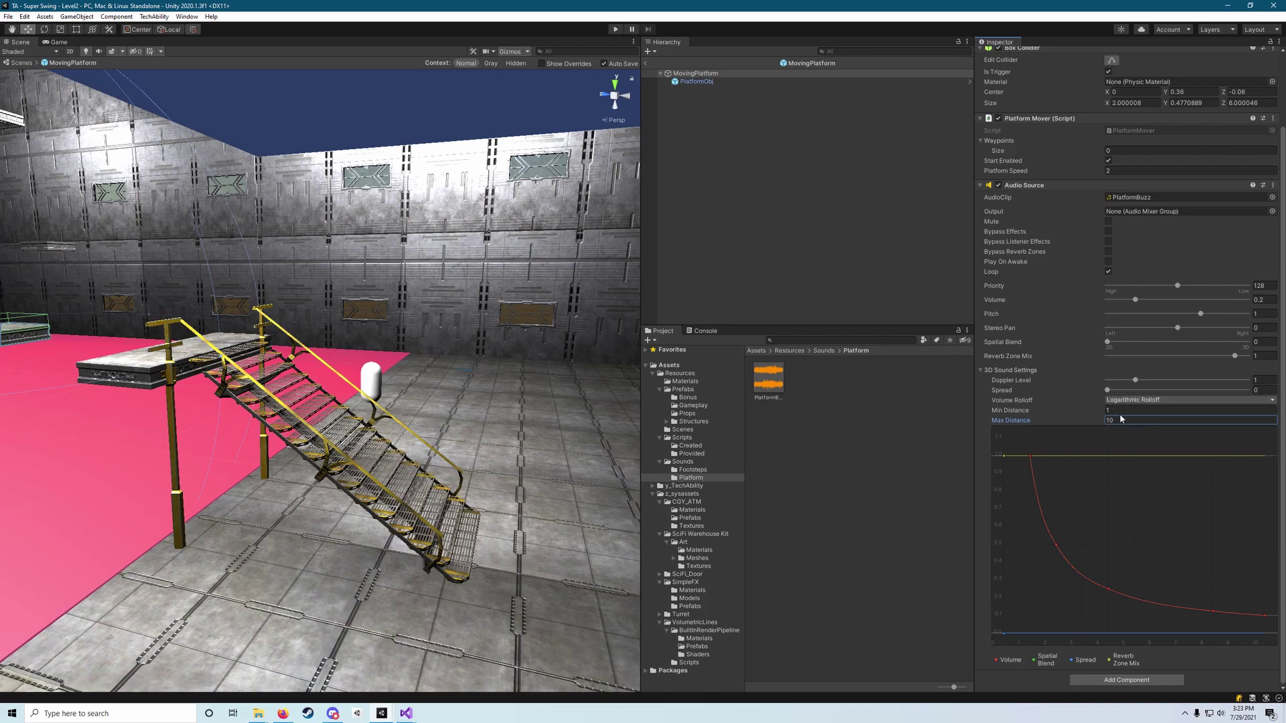
# - Examine the sound range around the platform, run the level to check how the buzz carries, and stop it
pyautogui.moveTo(408, 308); pyautogui.dragTo(351, 282, button='right')
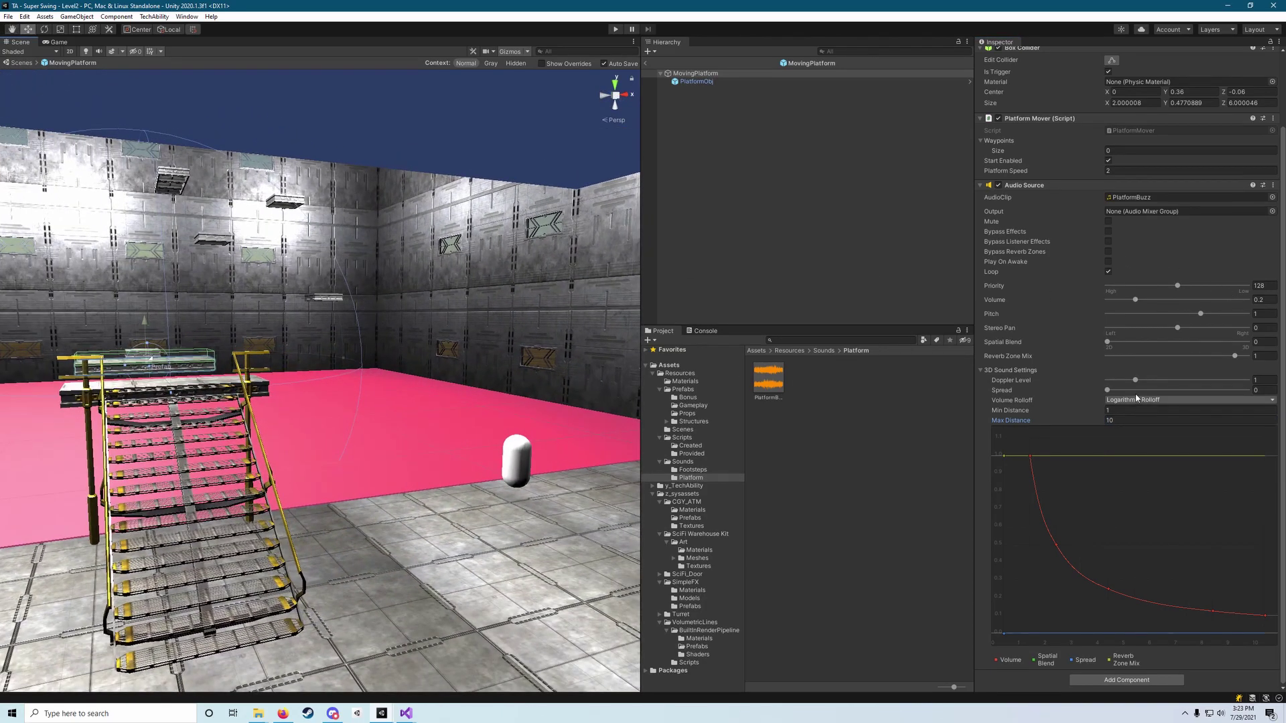
pyautogui.click(616, 30)
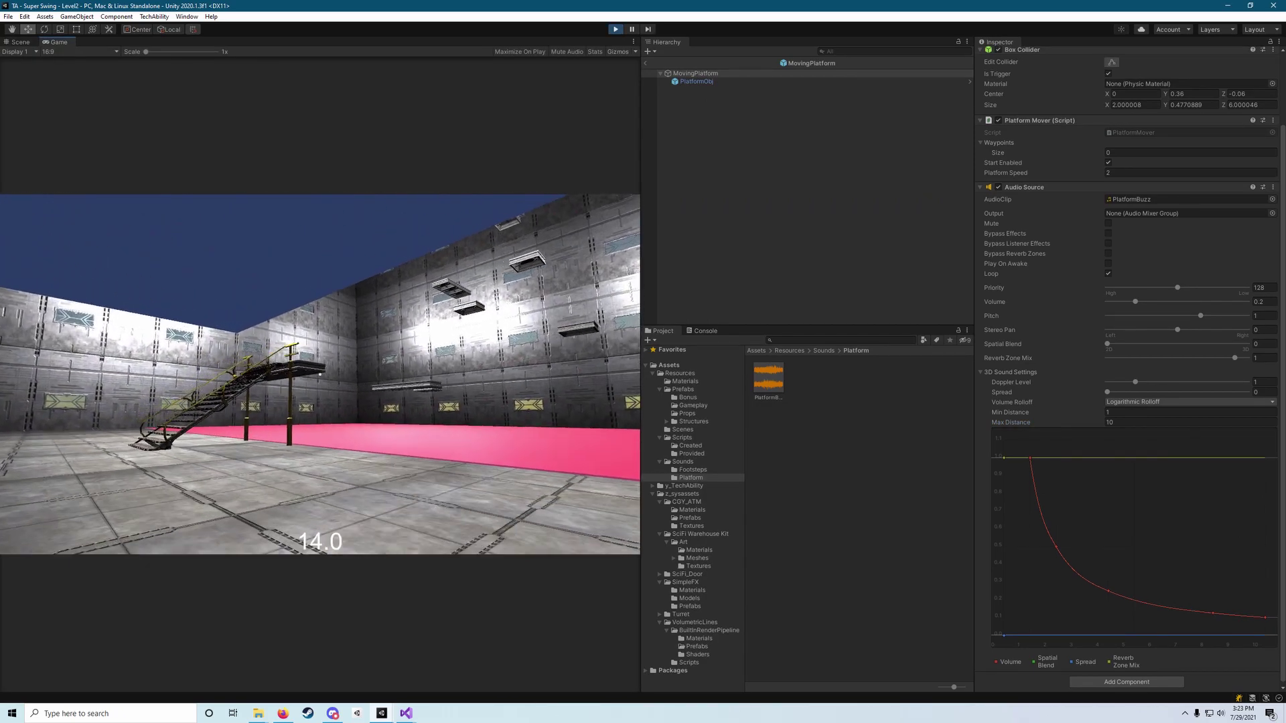
pyautogui.press('Escape')
pyautogui.click(616, 29)
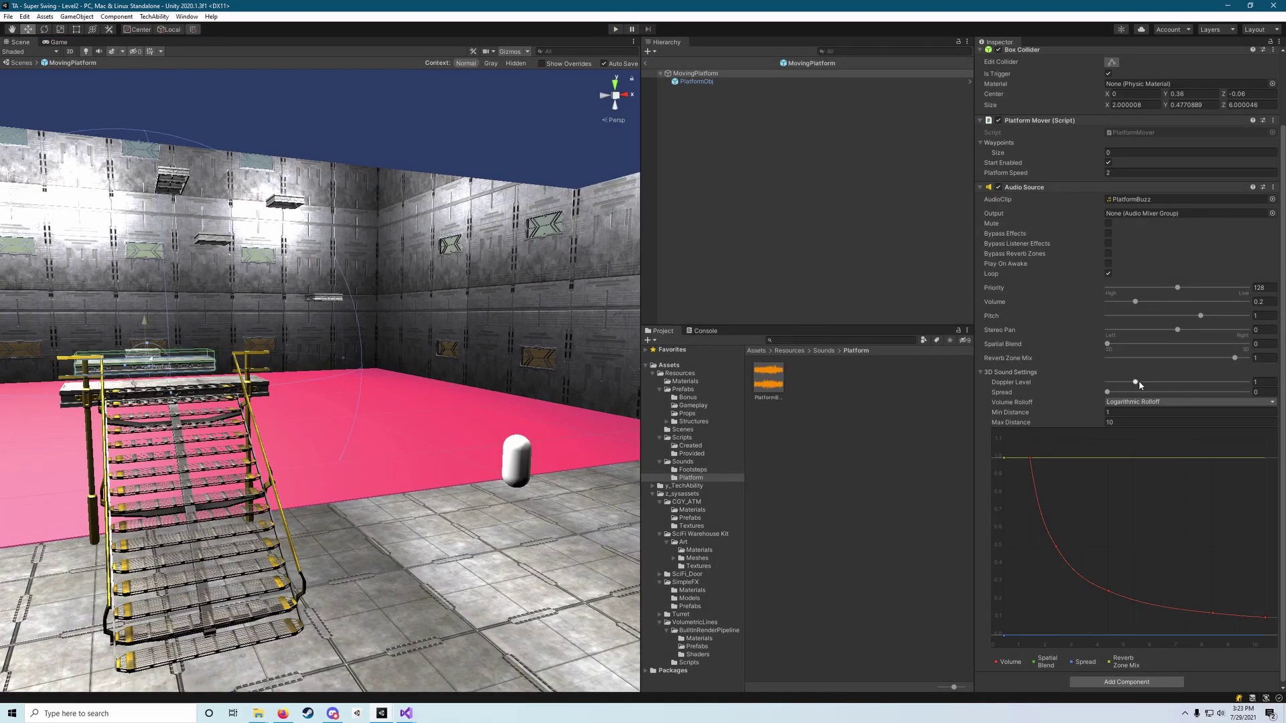
# - Set the MovingPlatform Audio Source's Doppler Level to 2 and its Spatial Blend to 1 for full 3D sound
pyautogui.moveTo(1138, 382); pyautogui.dragTo(1156, 386)
pyautogui.moveTo(1107, 344); pyautogui.dragTo(1250, 345)
# - Run the level and jump across the moving platforms to check how the buzz changes with distance
pyautogui.click(615, 29)
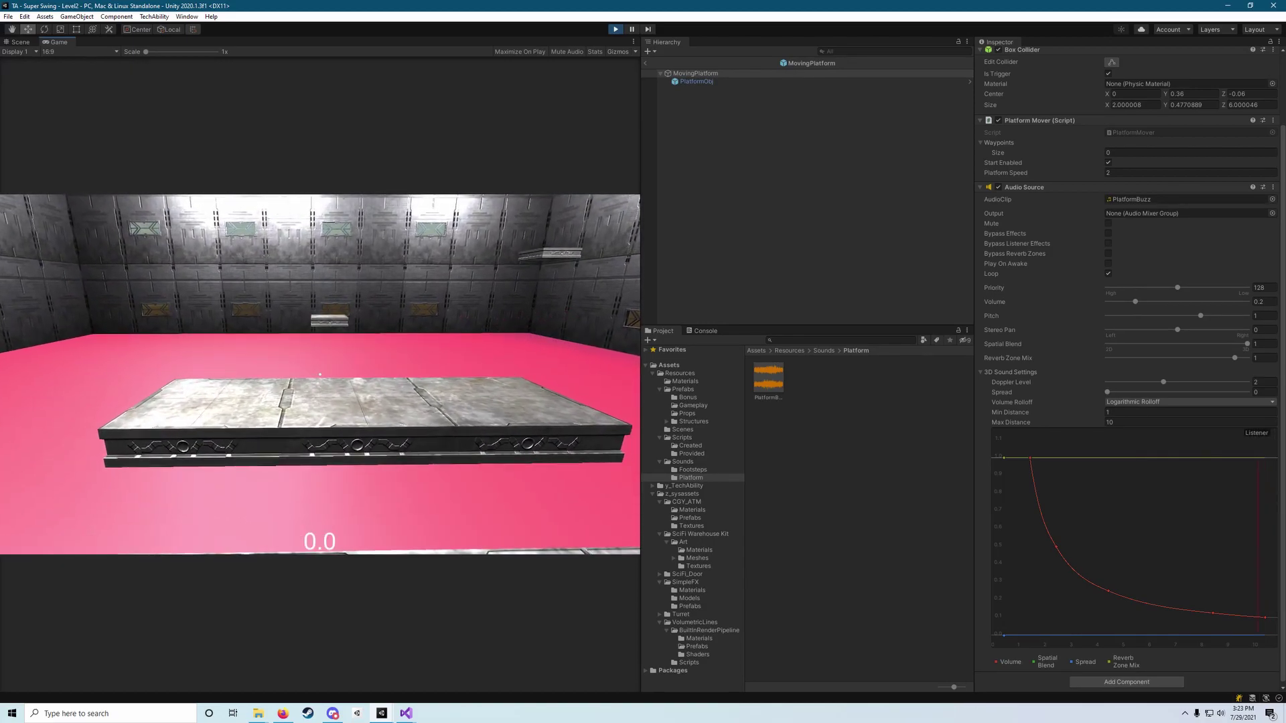
pyautogui.press('w')
pyautogui.press('space')
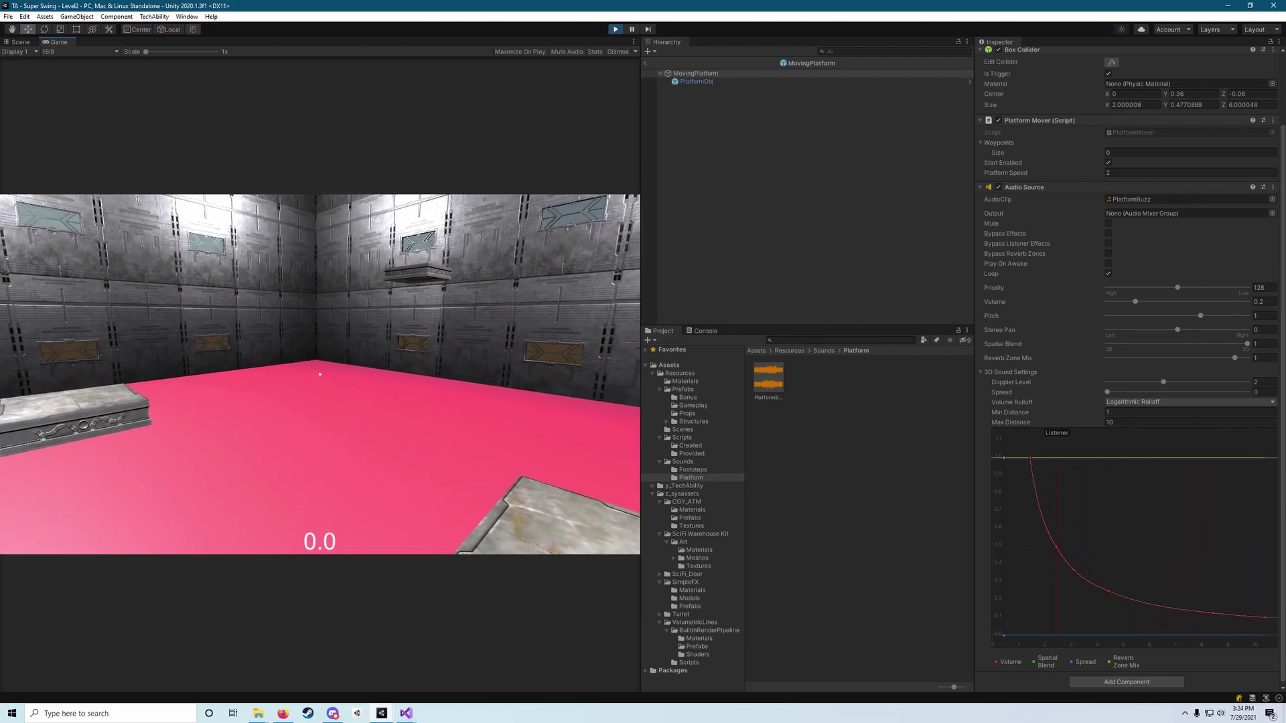
pyautogui.press('w')
pyautogui.press('space')
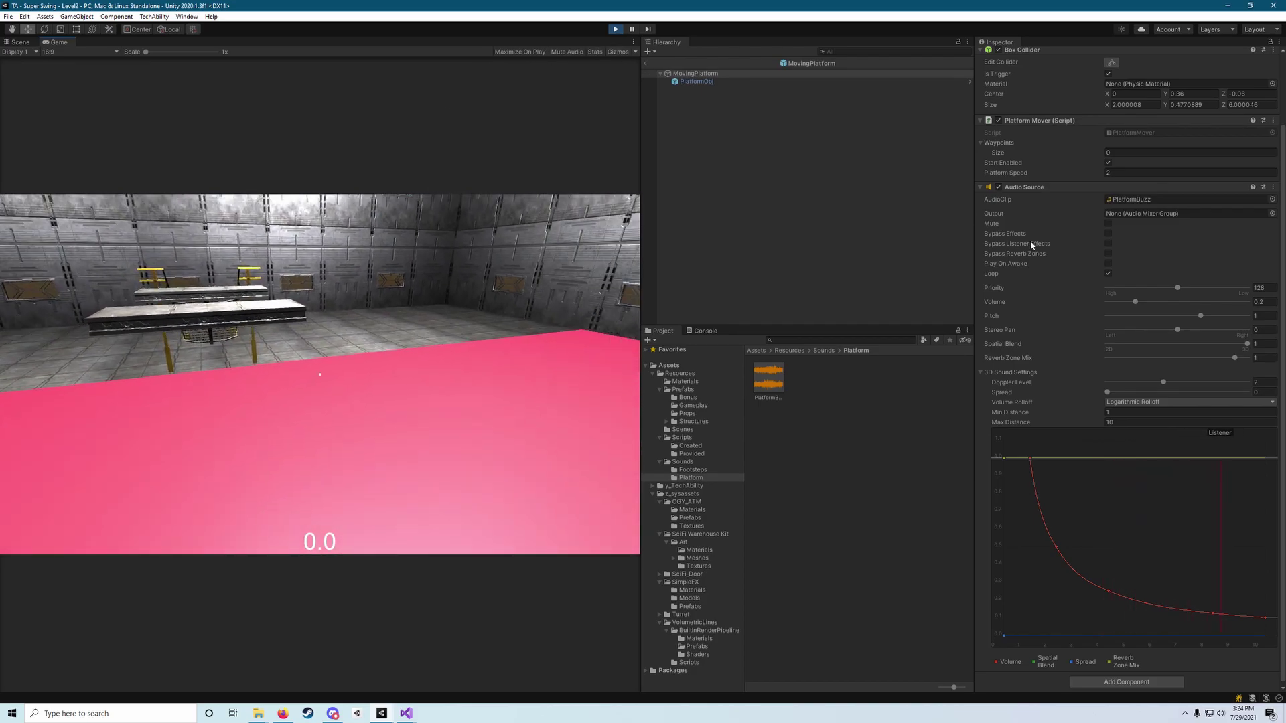
# - Set the Audio Source's Volume to 0.4 while the game is running and return control to the player
pyautogui.click(1268, 302)
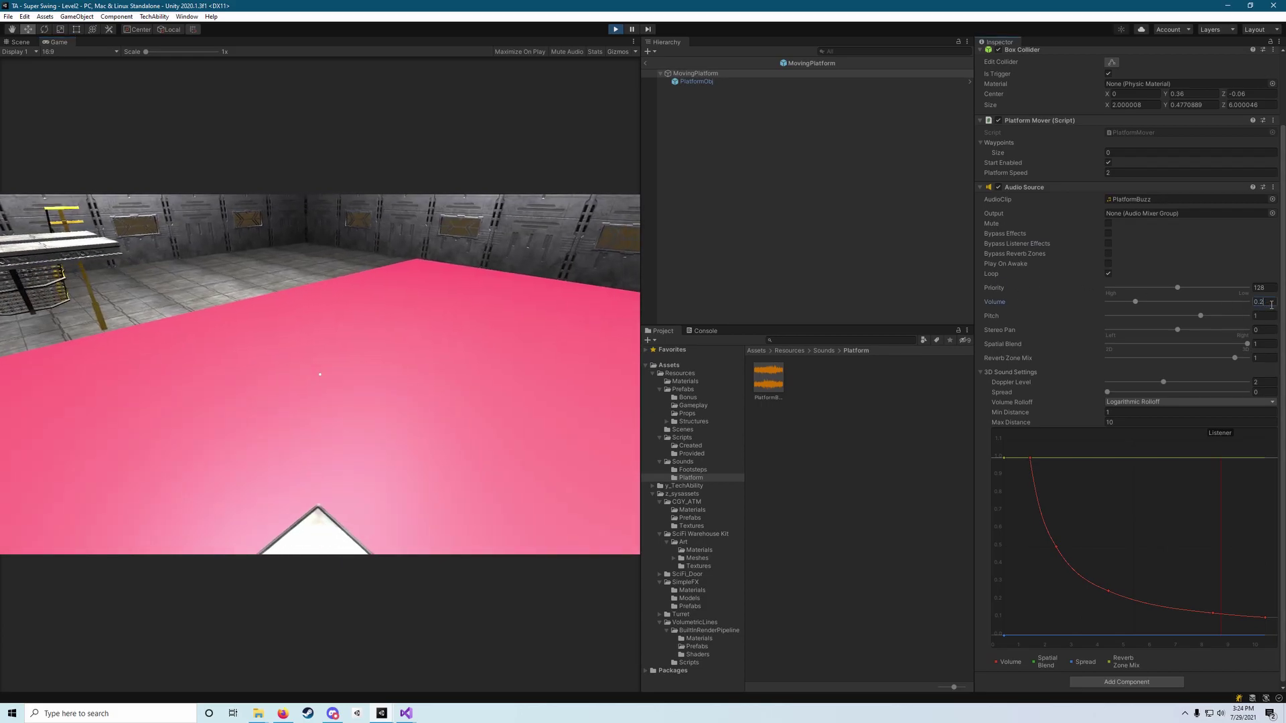
pyautogui.write('0.4')
pyautogui.click(455, 269)
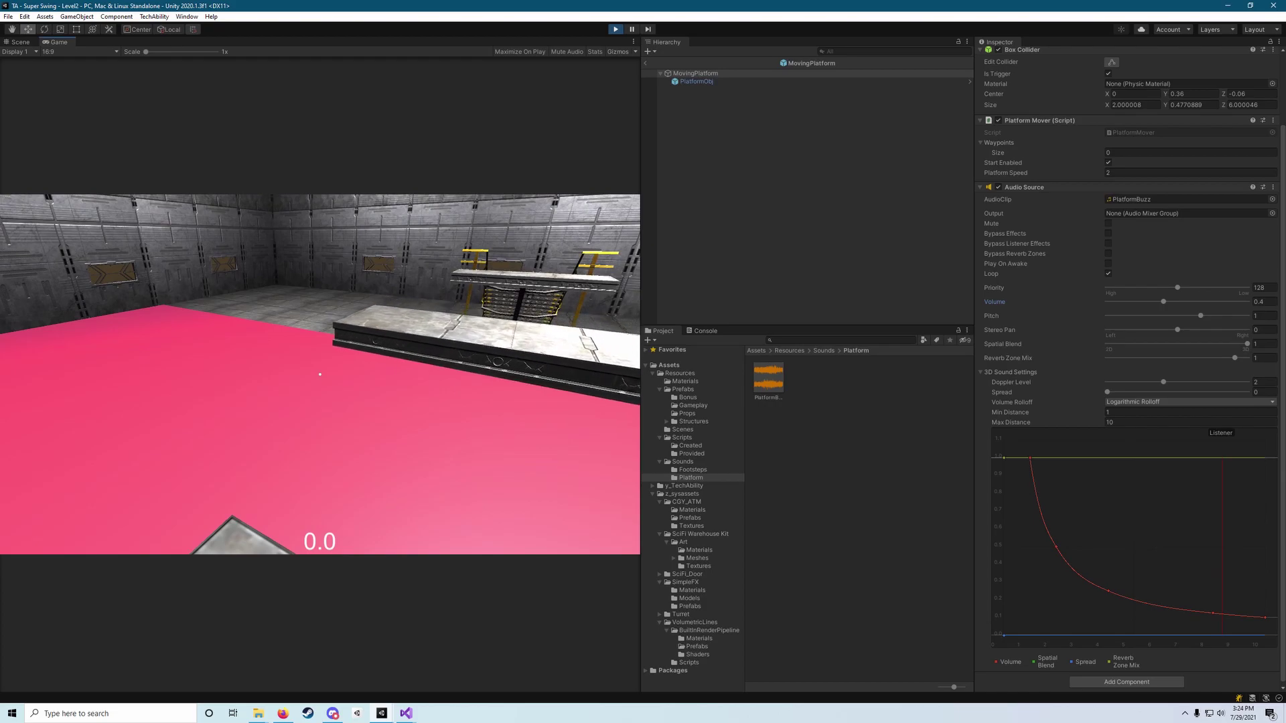
# - Ride and walk along the moving platform to check the buzz at the new volume, and stop the game
pyautogui.press('w')
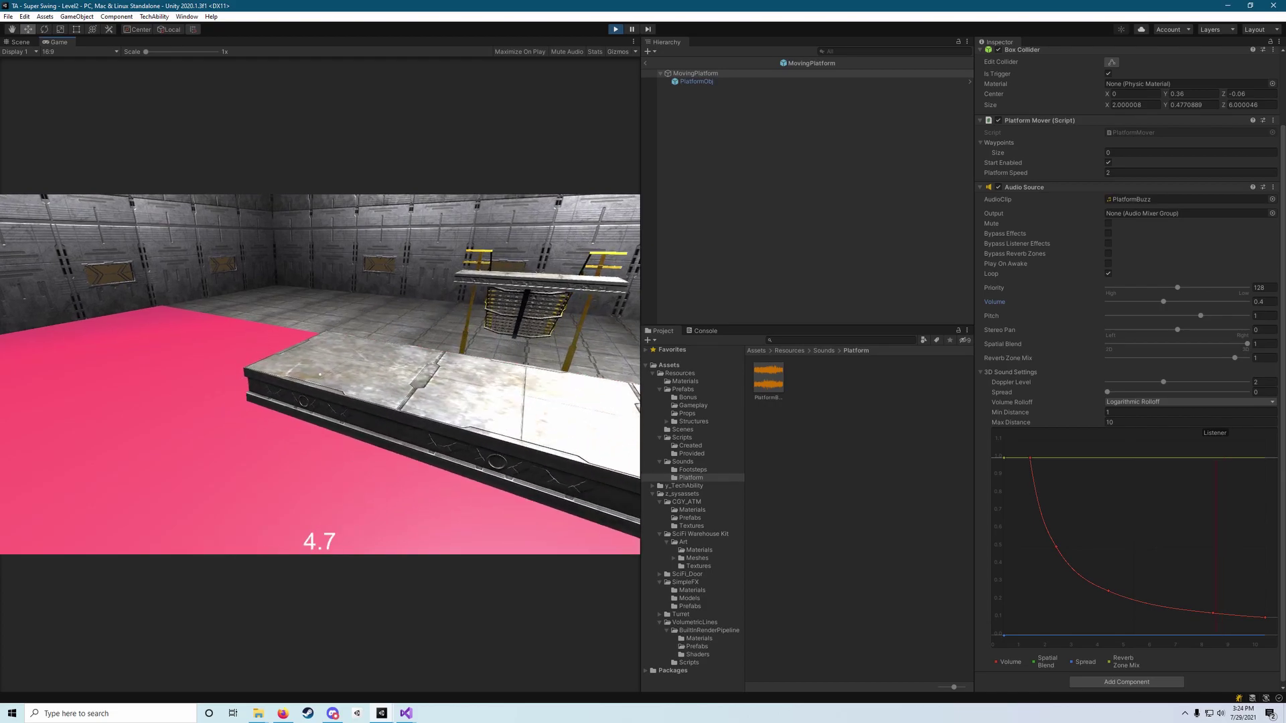
pyautogui.press('w')
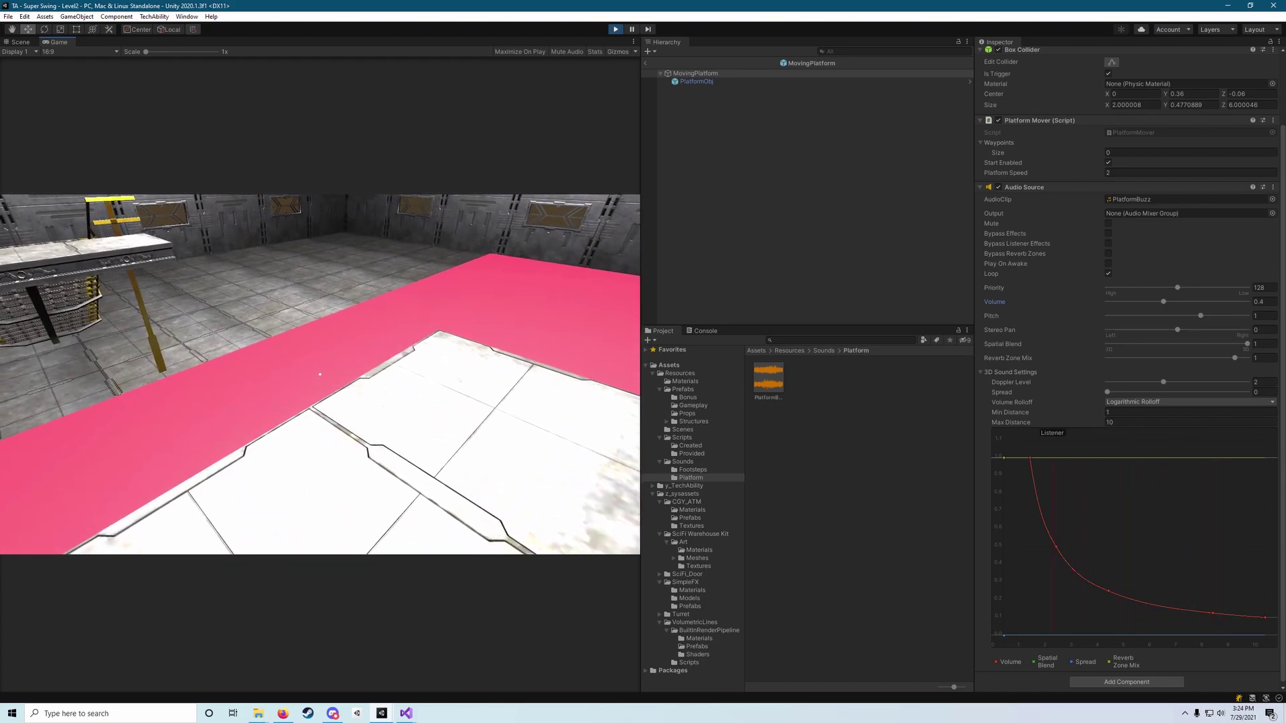
pyautogui.press('w')
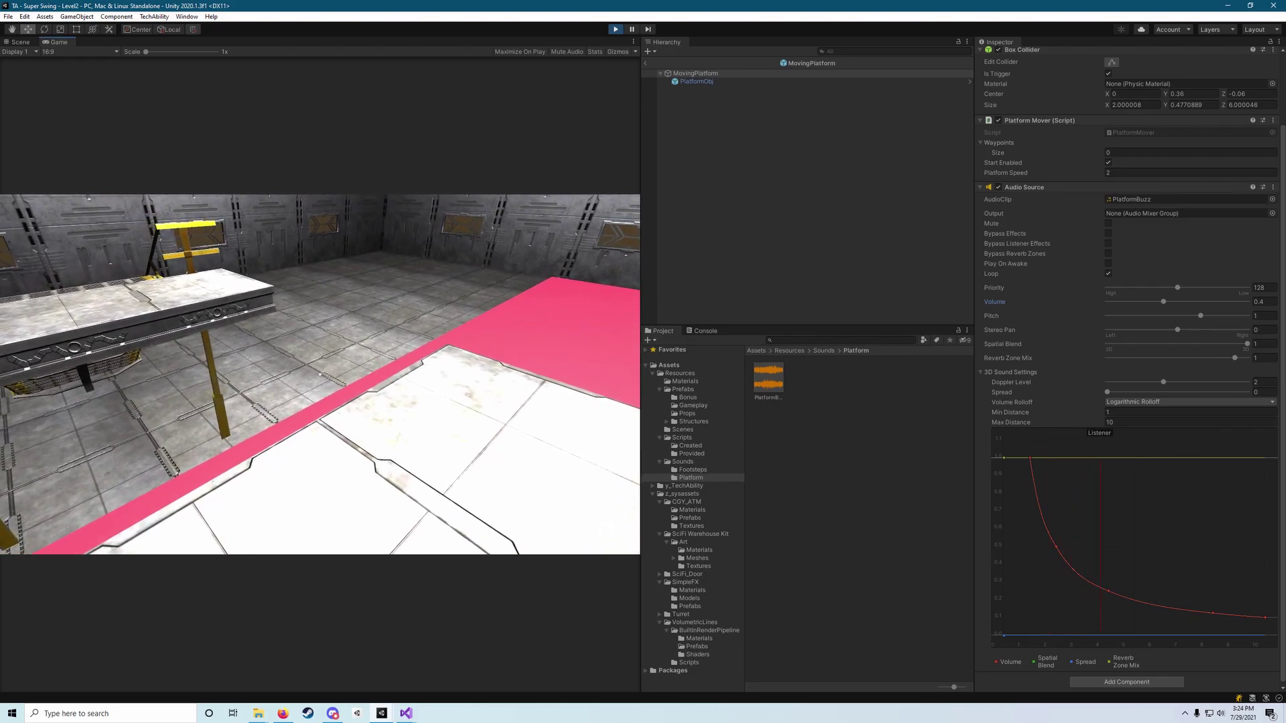
pyautogui.press('w')
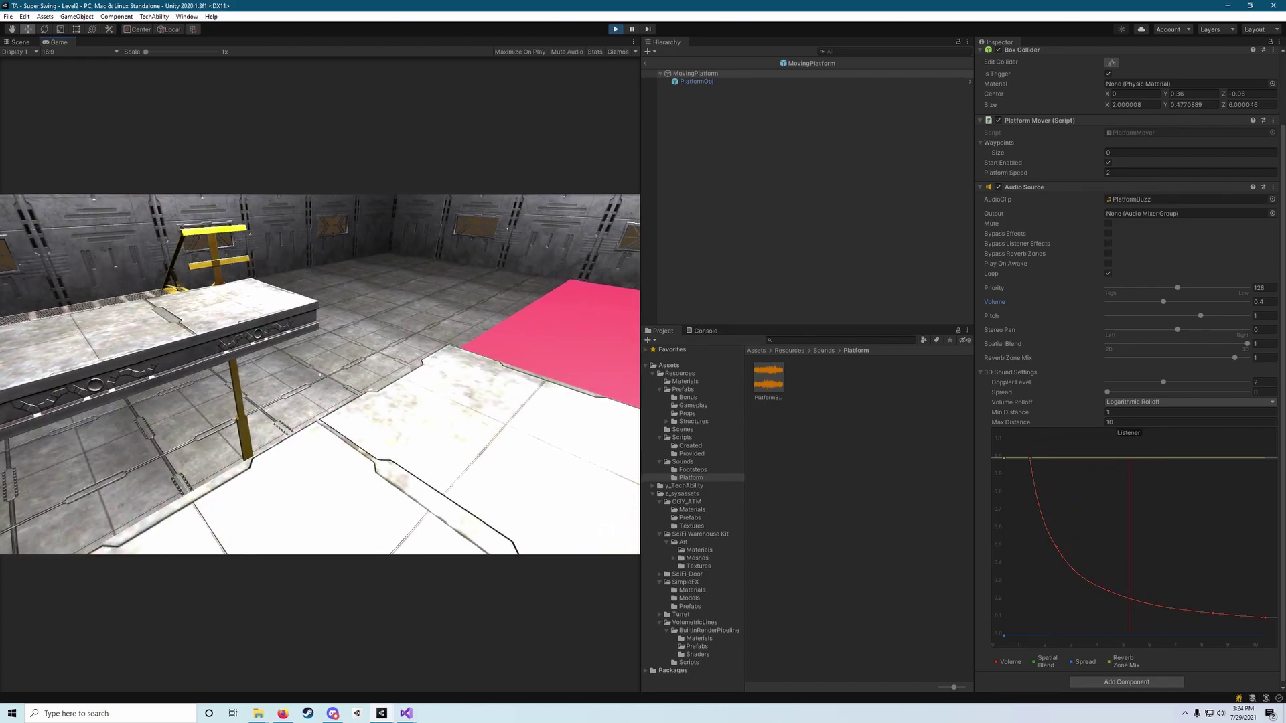
pyautogui.press('w')
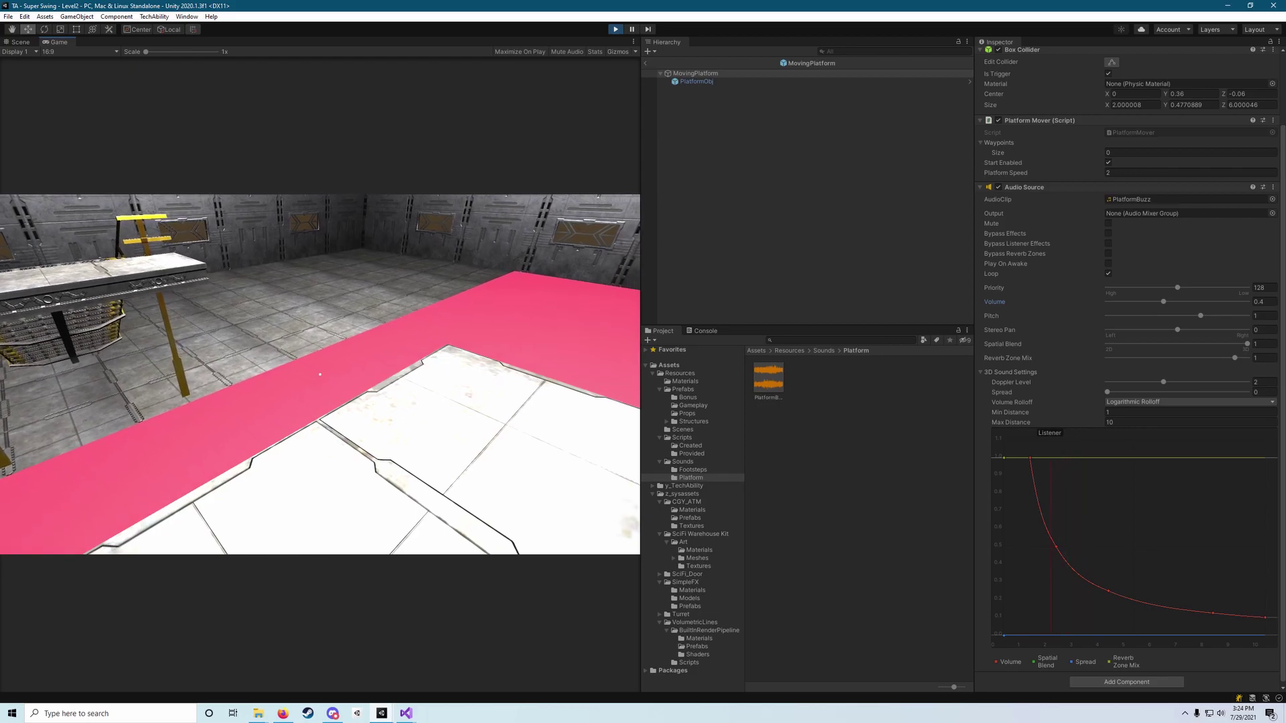
pyautogui.press('w')
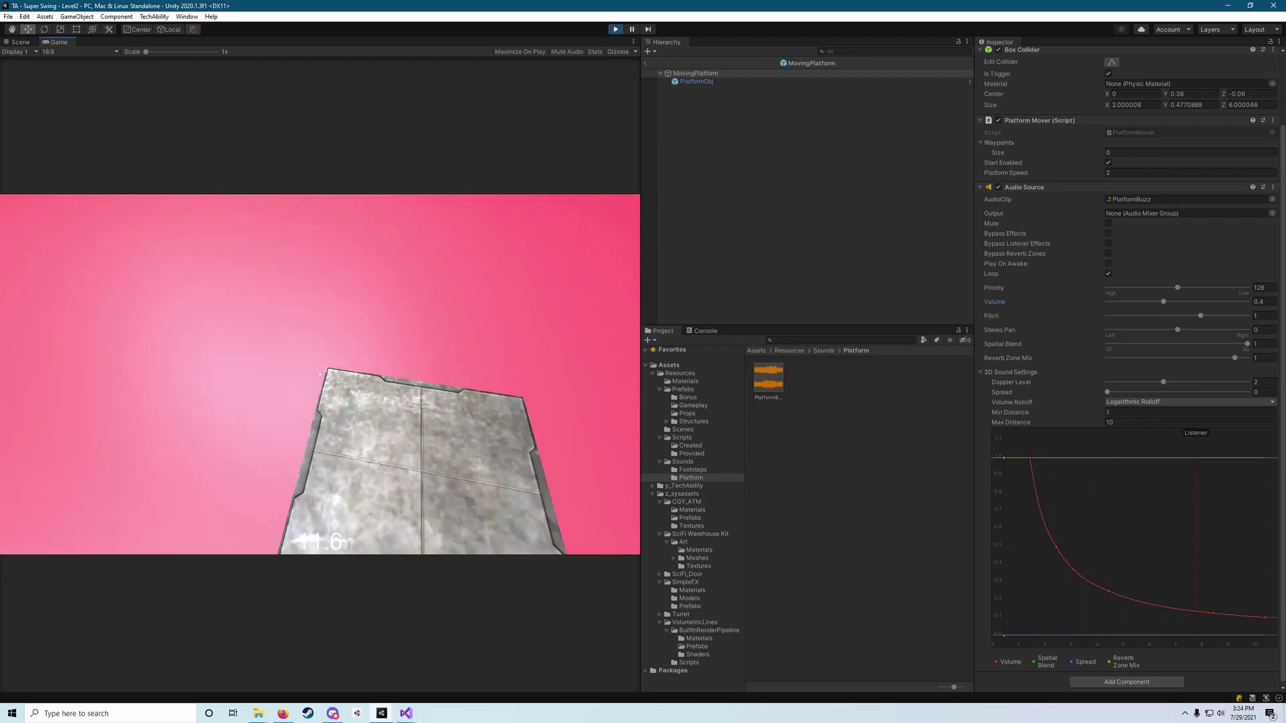
pyautogui.press('Escape')
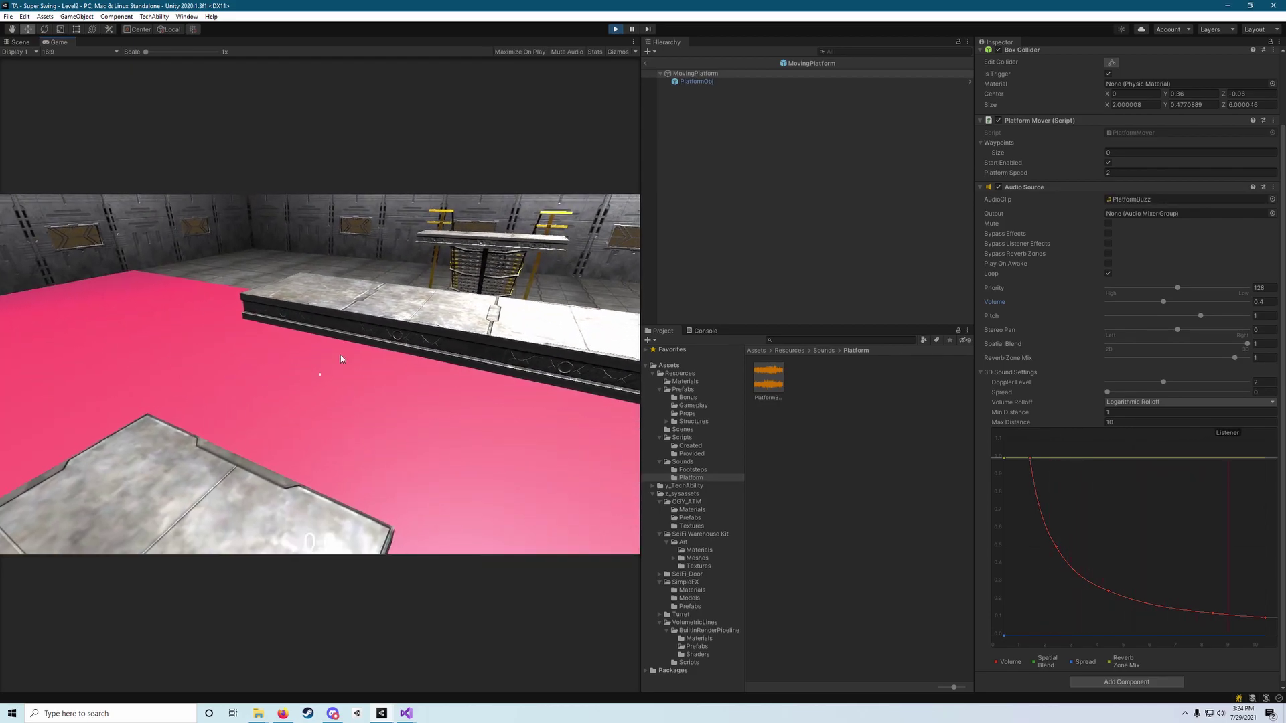
pyautogui.click(614, 29)
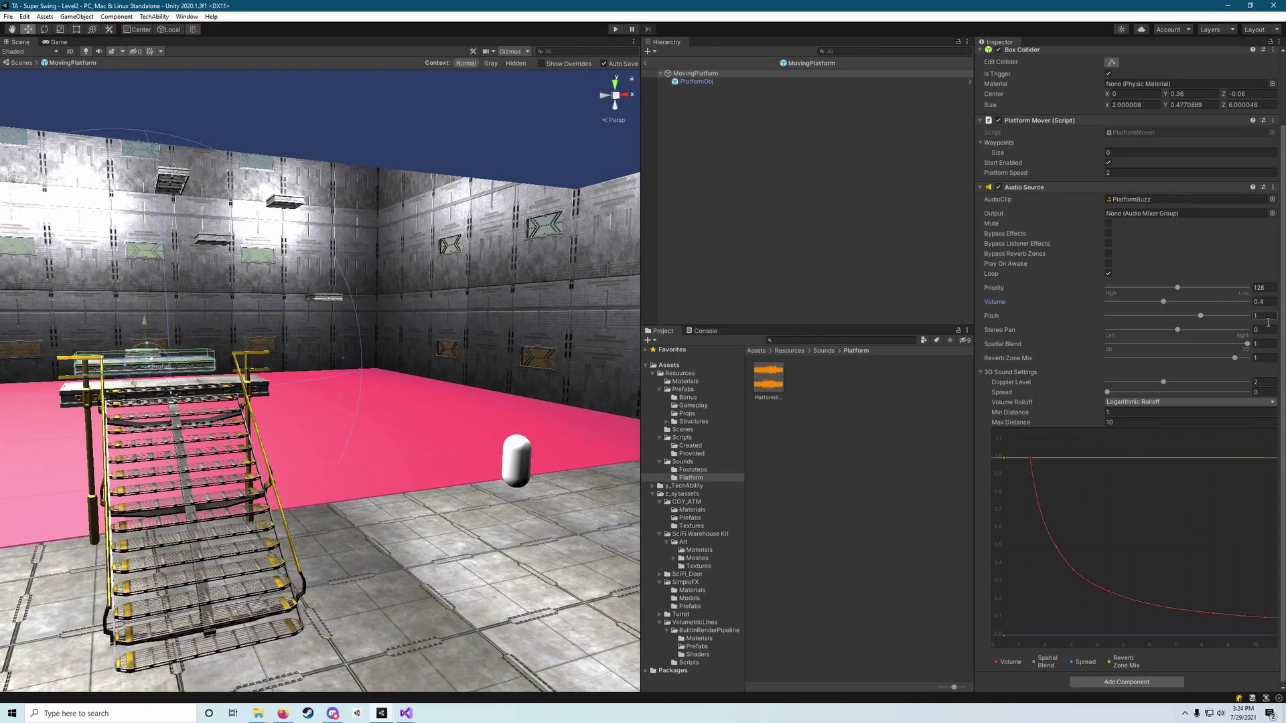
# - Leave editing of the MovingPlatform prefab and return to the Level2 scene
pyautogui.click(1256, 345)
pyautogui.click(1126, 423)
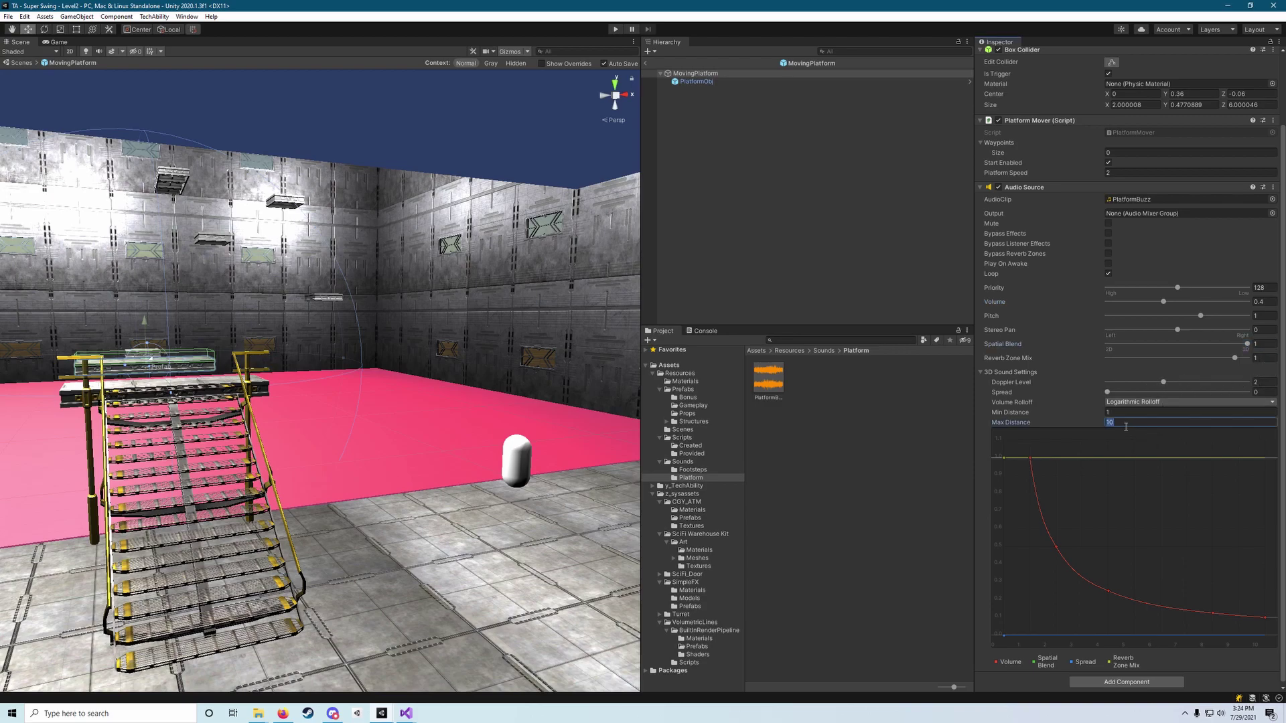
pyautogui.click(837, 459)
pyautogui.click(645, 63)
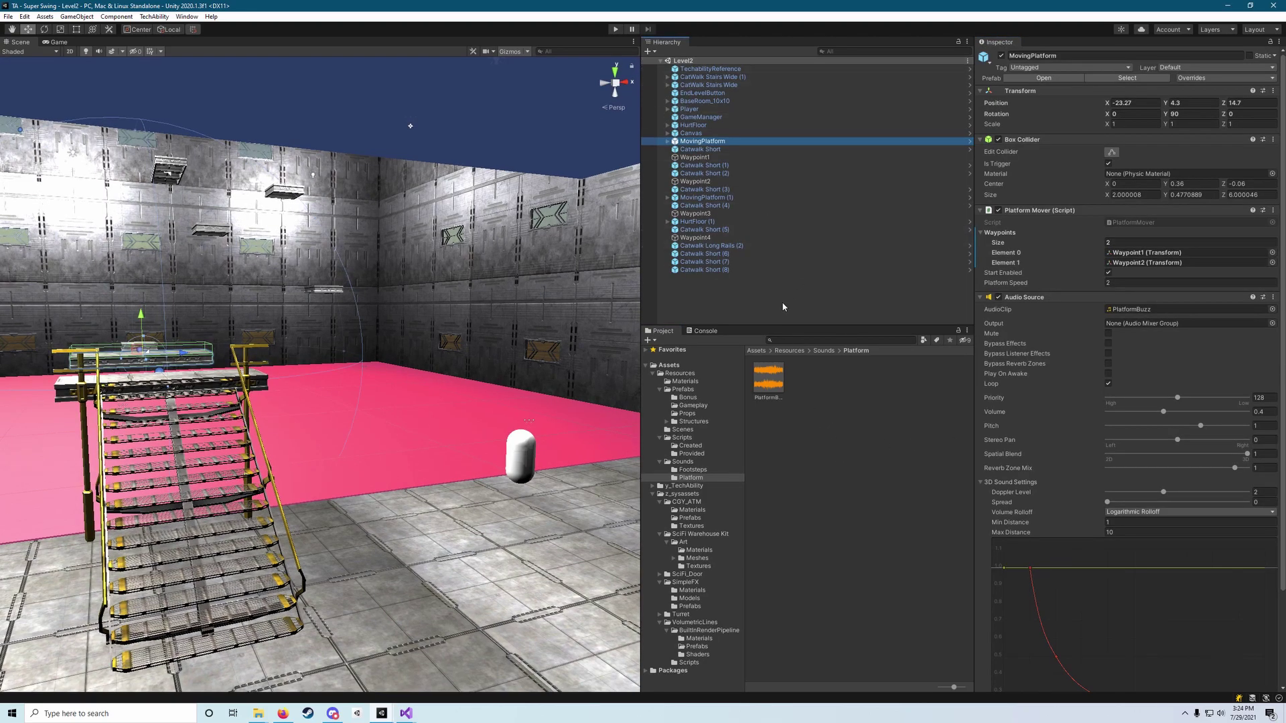